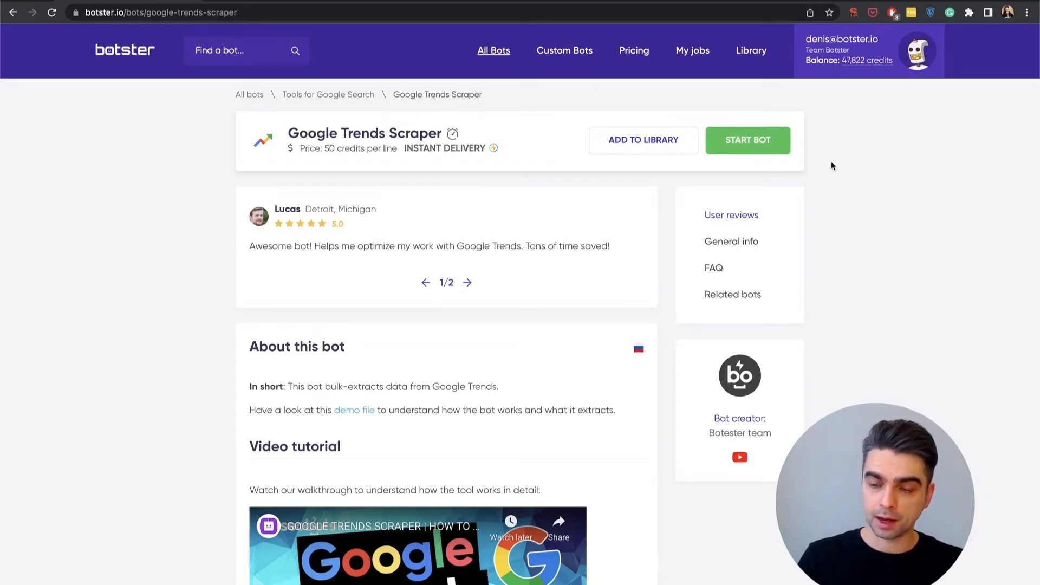
Set up a Google Trends Scraper job named "Trends zapier demo" with the time range Past 7 days
click(770, 152)
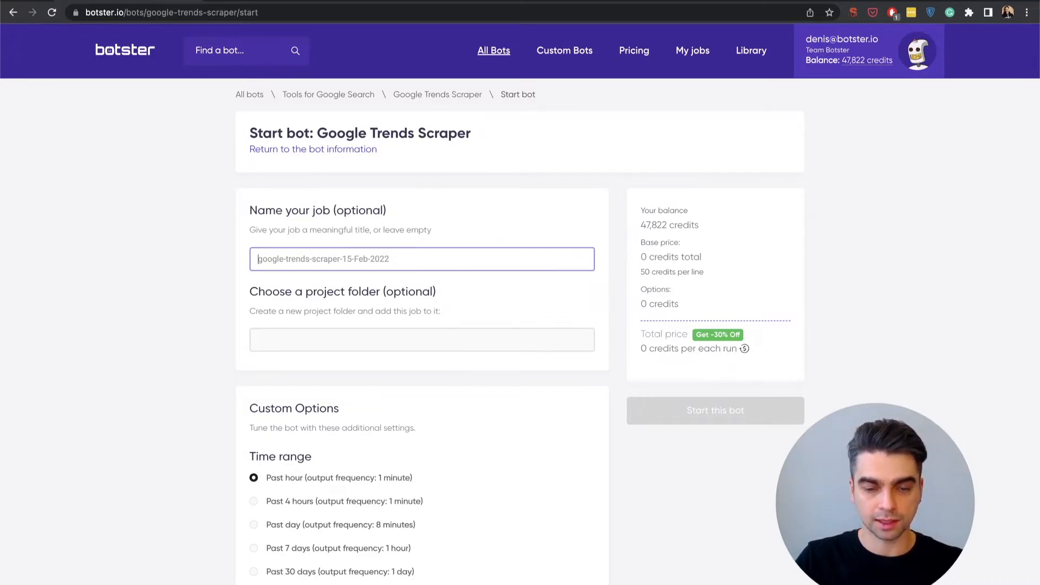
text(T)
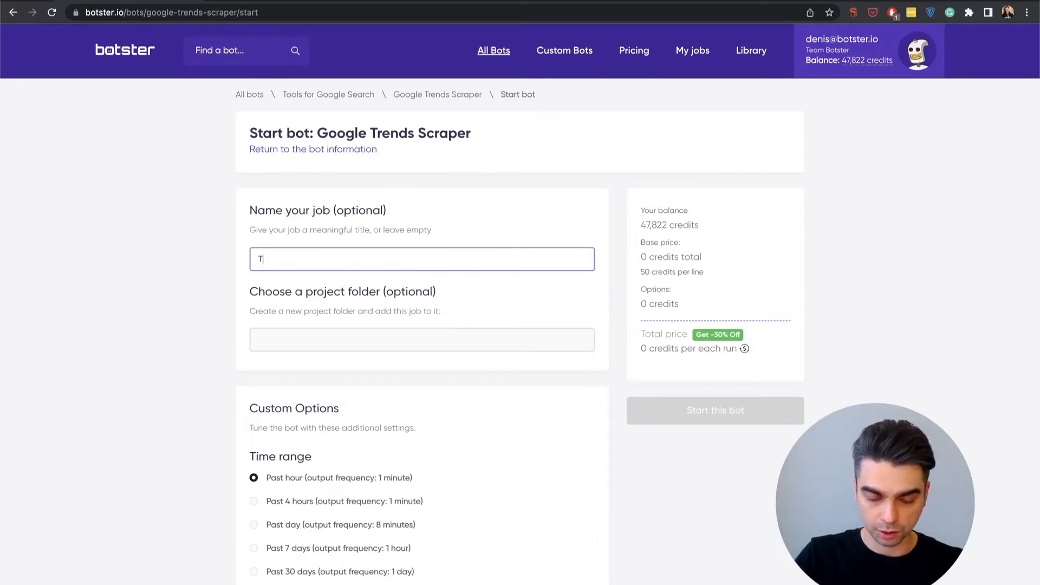
text(rends zap)
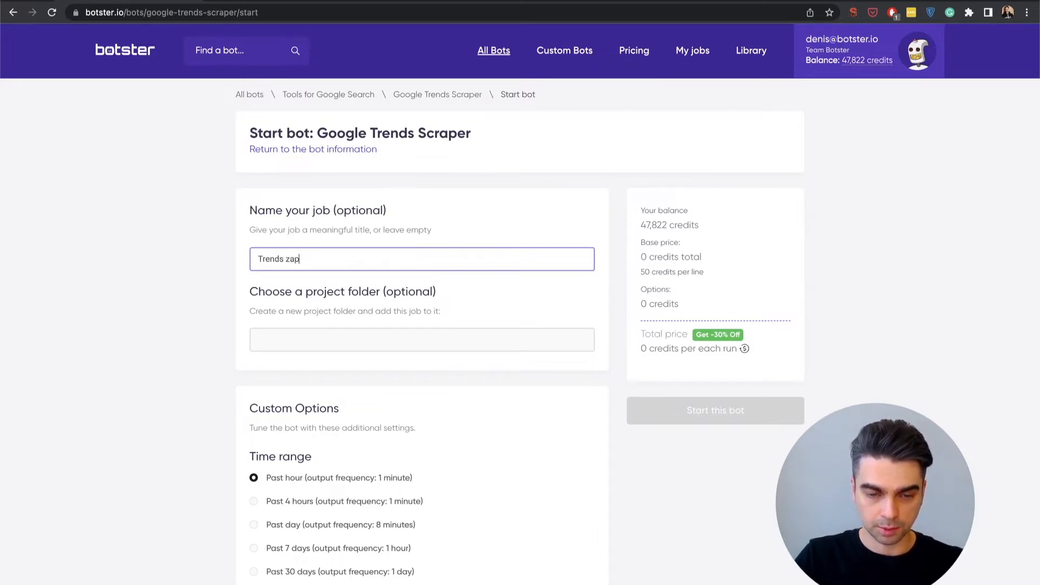
text(ier demo)
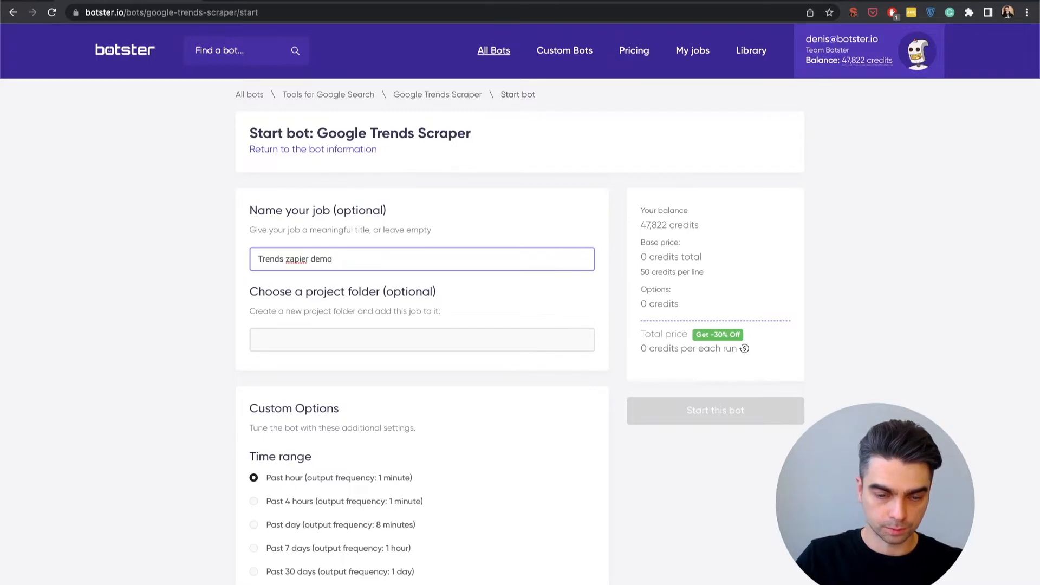
scroll(126, 231, down, 4)
click(270, 330)
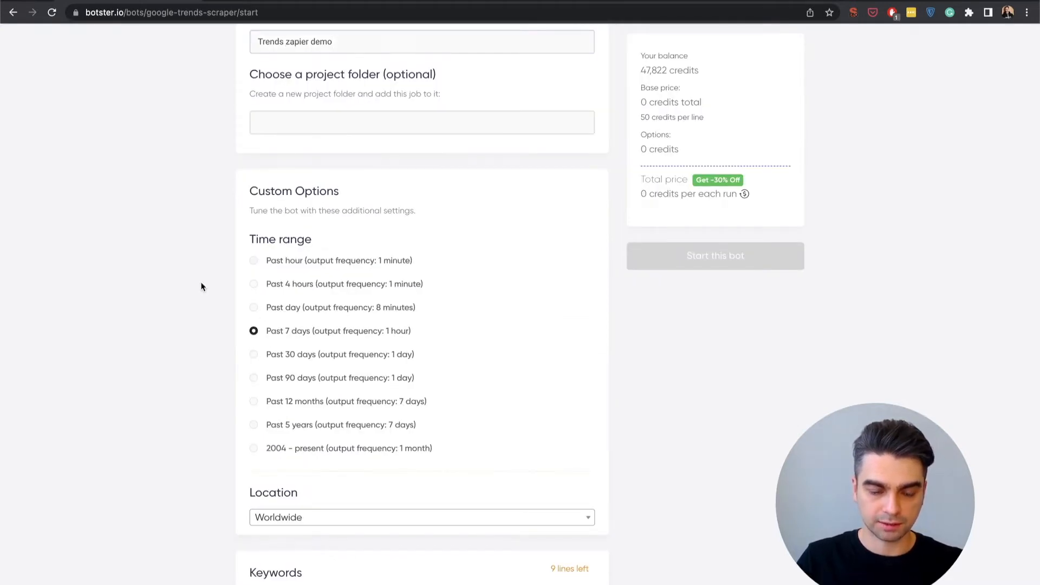
Enter bitcoin, eth and solana as the job's keywords, each on its own line
scroll(201, 286, down, 5)
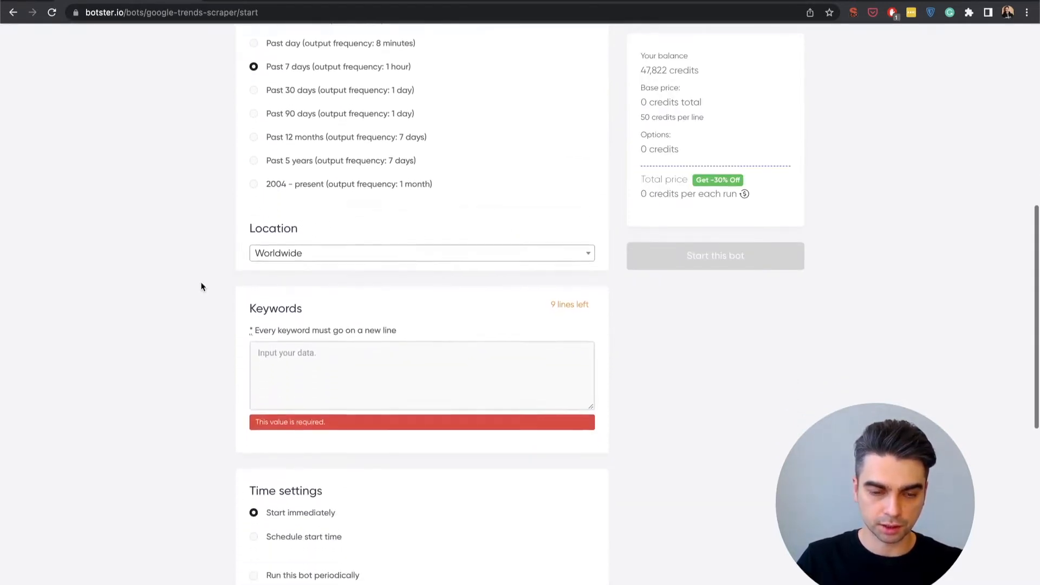
scroll(201, 287, down, 2)
click(290, 222)
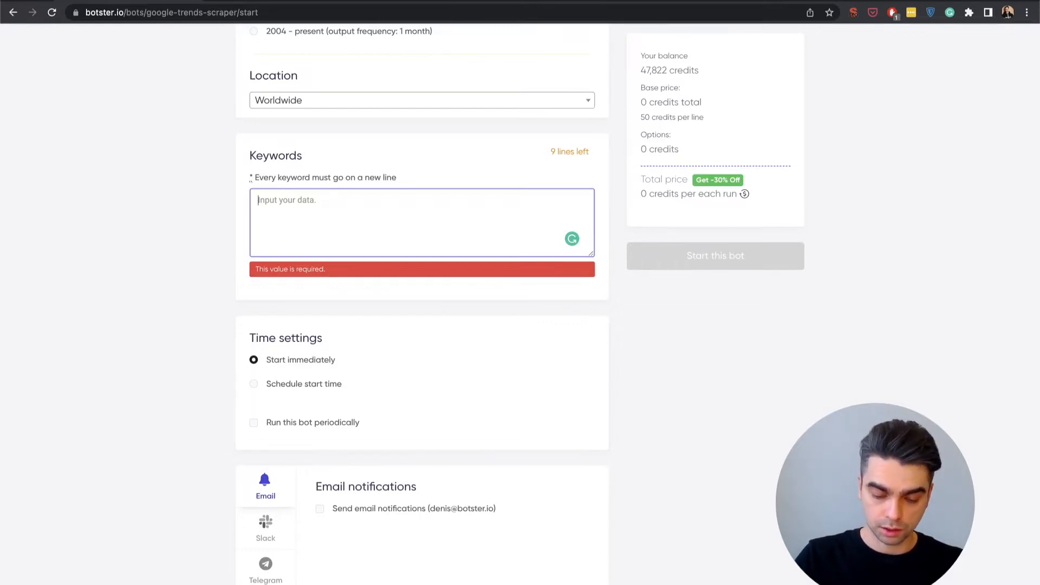
text(bitcoin)
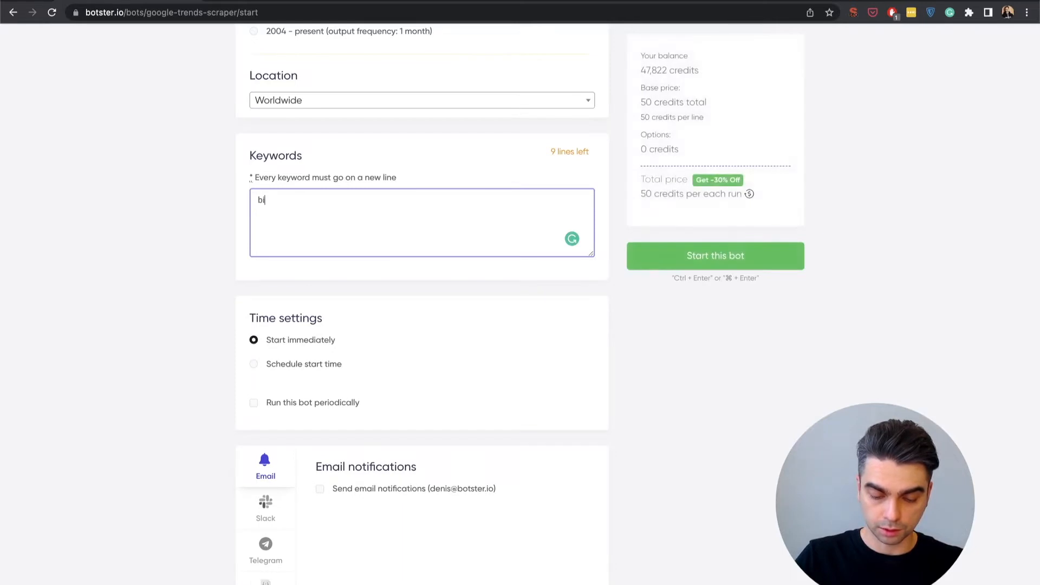
key(Return)
text(eth)
key(Return)
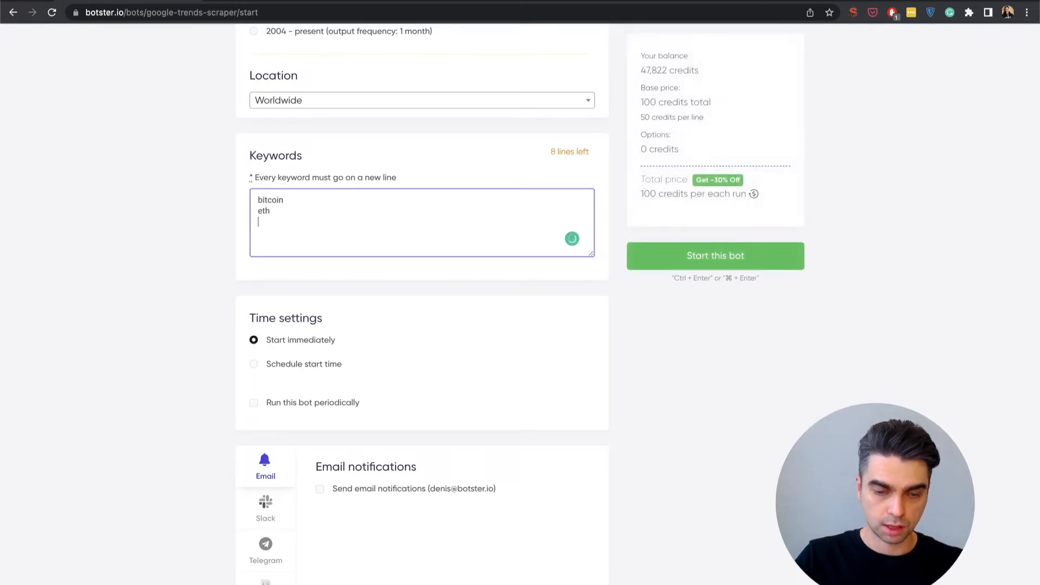
text(solana)
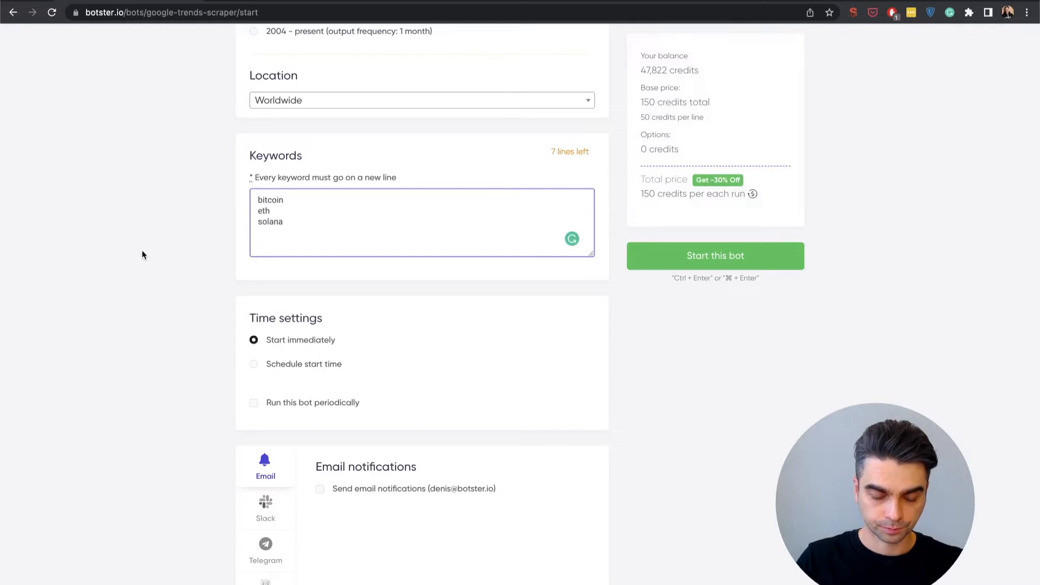
Set the bot to run periodically, every day at 12:00
scroll(142, 255, down, 2)
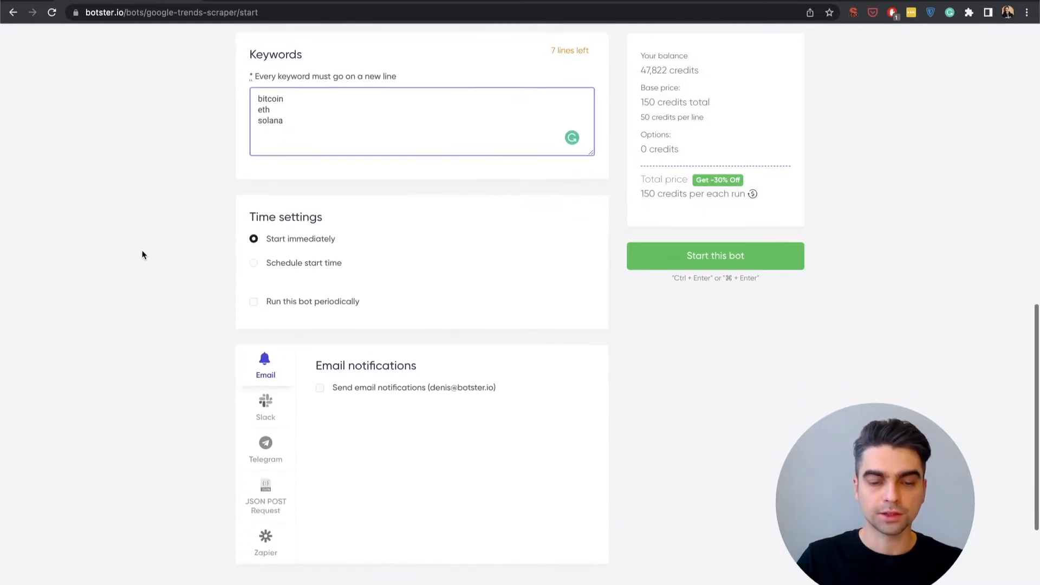
scroll(142, 254, down, 1)
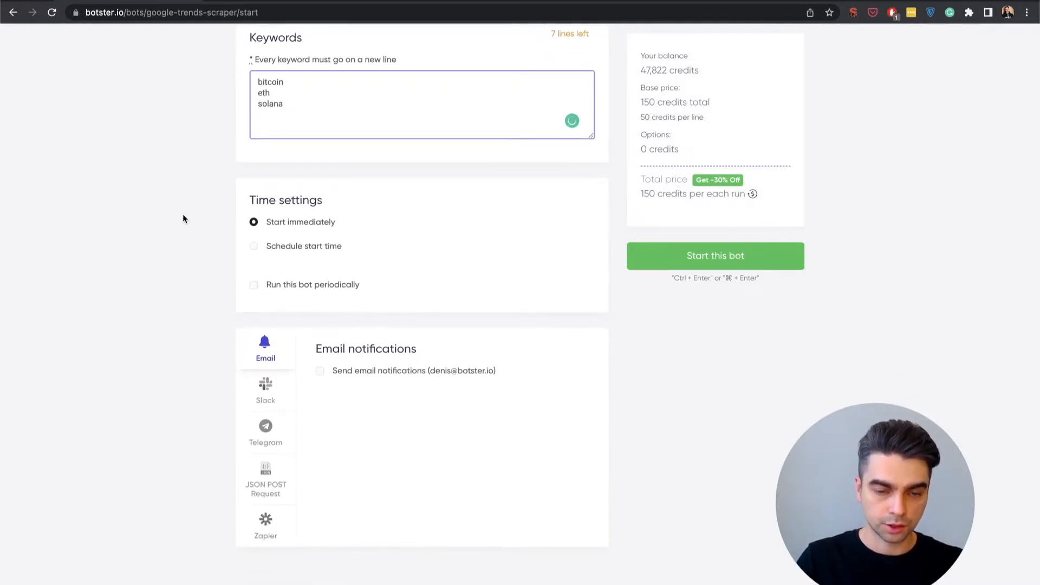
scroll(198, 225, down, 1)
scroll(198, 224, down, 2)
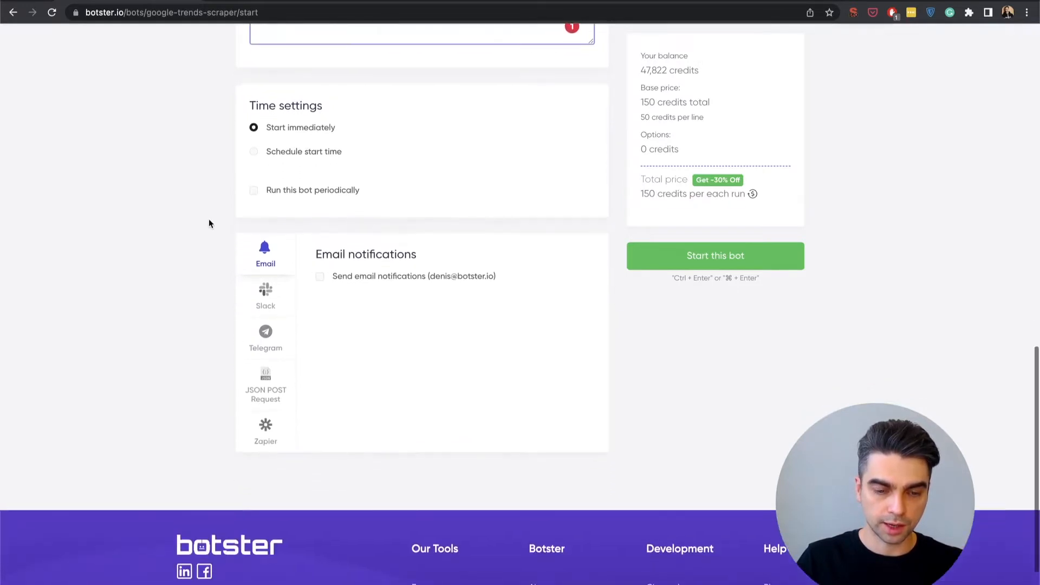
click(280, 196)
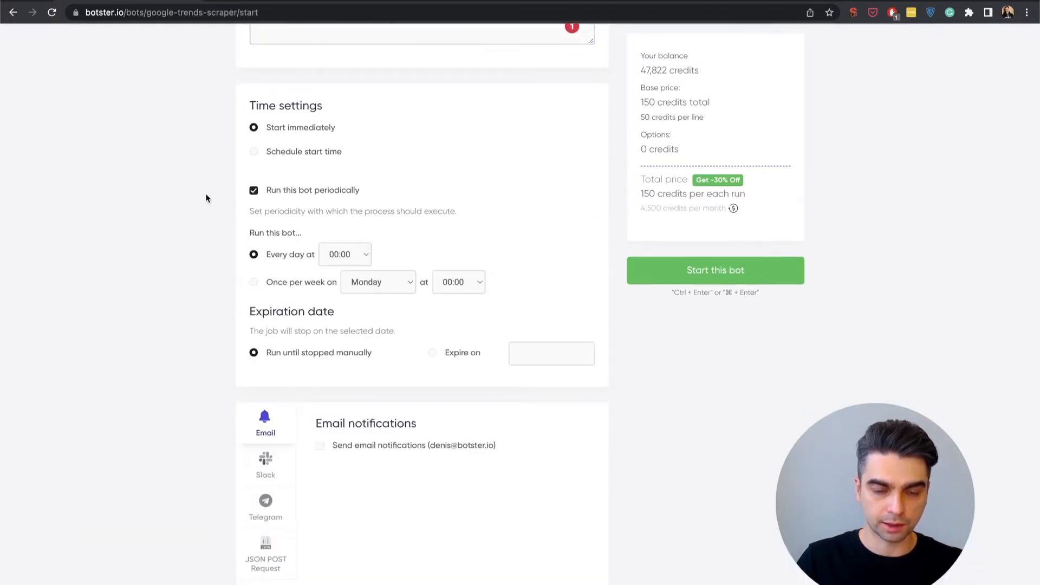
click(337, 252)
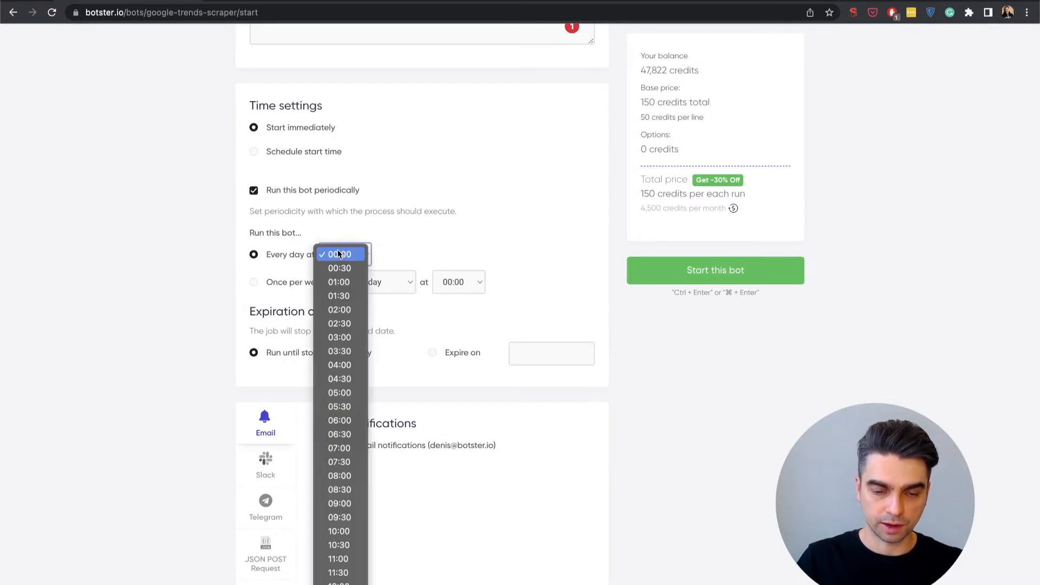
scroll(345, 435, down, 2)
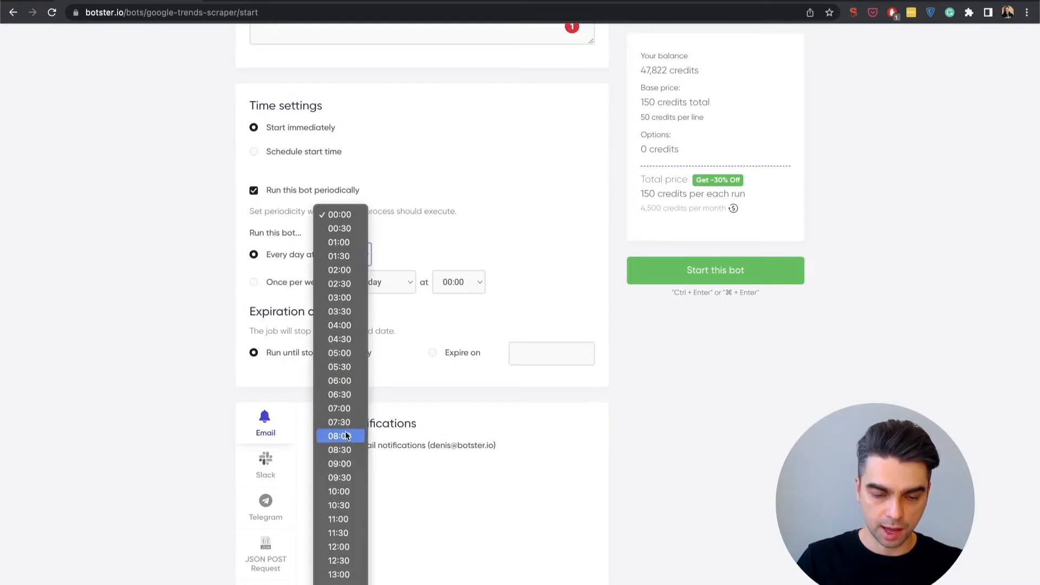
click(339, 551)
Look through the job's Slack, Telegram and JSON POST request options, and enable its connection to Zapier
scroll(208, 332, down, 1)
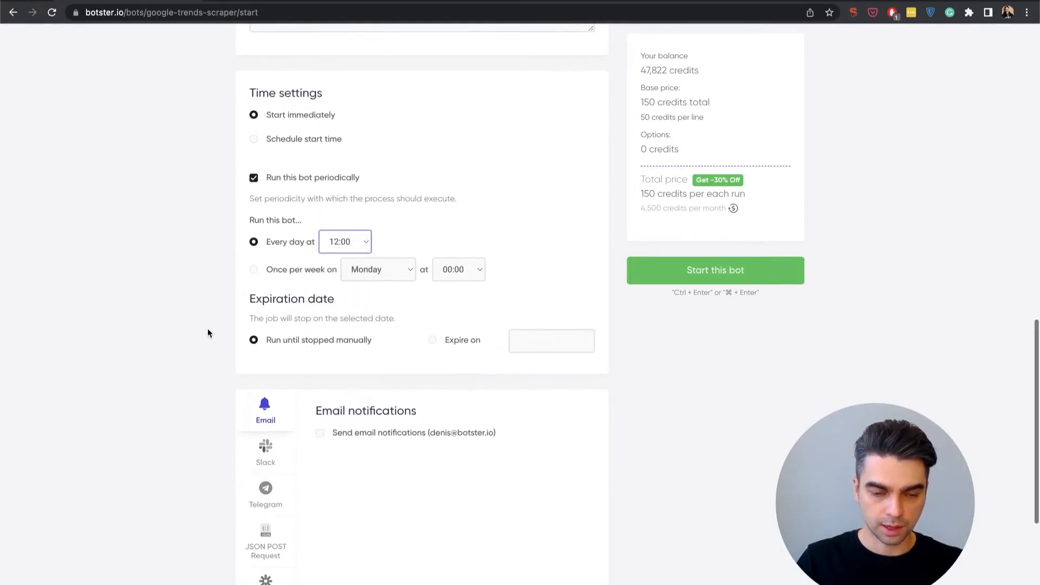
scroll(207, 332, down, 1)
scroll(315, 302, down, 1)
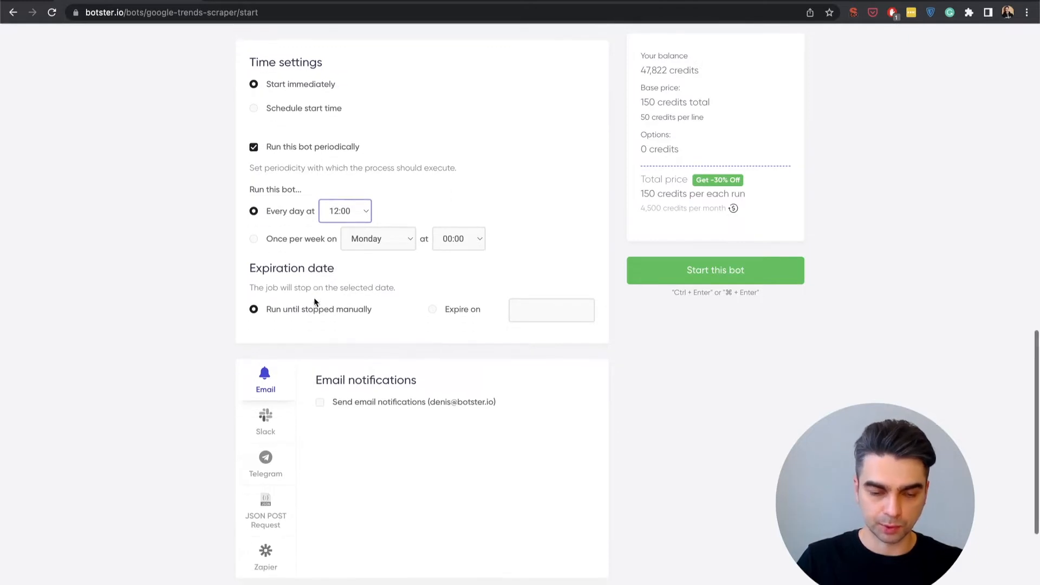
scroll(315, 301, down, 2)
scroll(315, 301, down, 5)
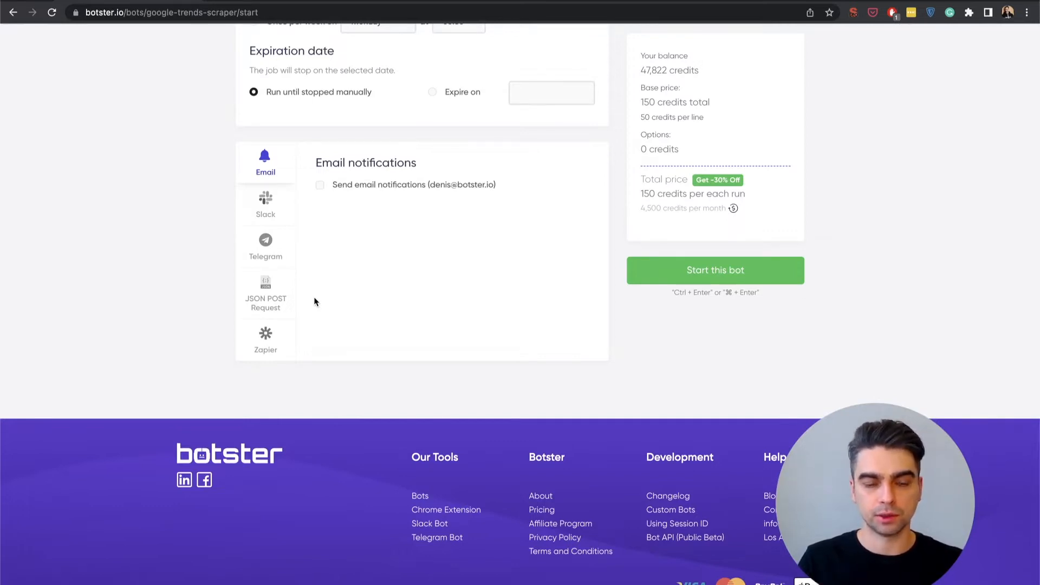
click(266, 220)
click(270, 246)
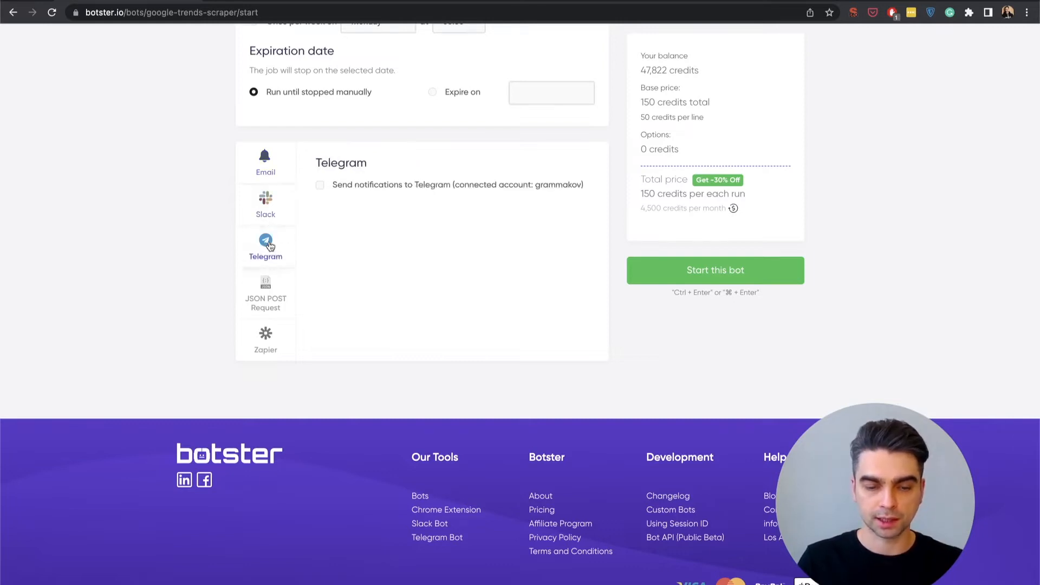
click(270, 289)
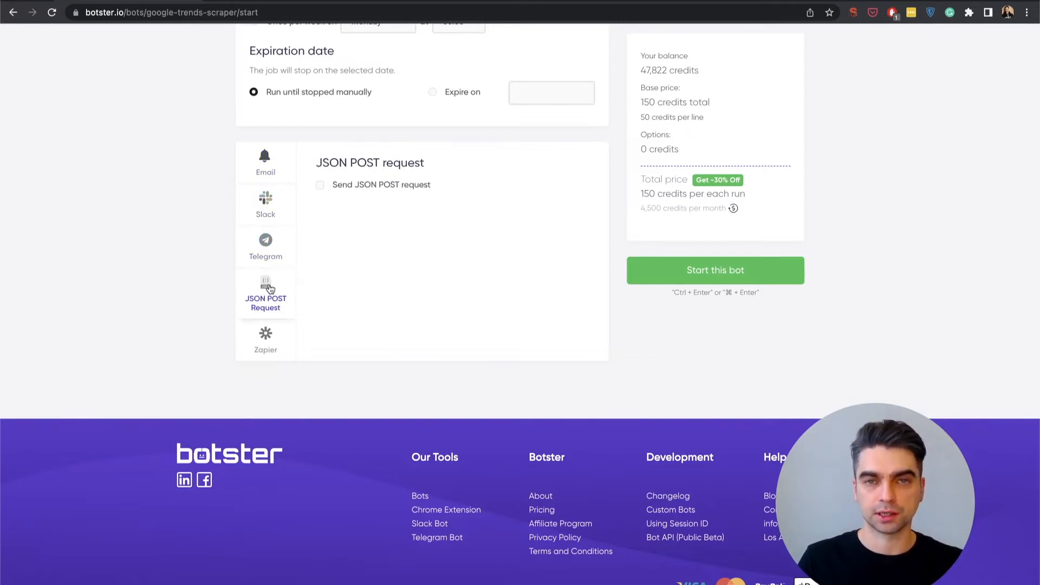
click(265, 338)
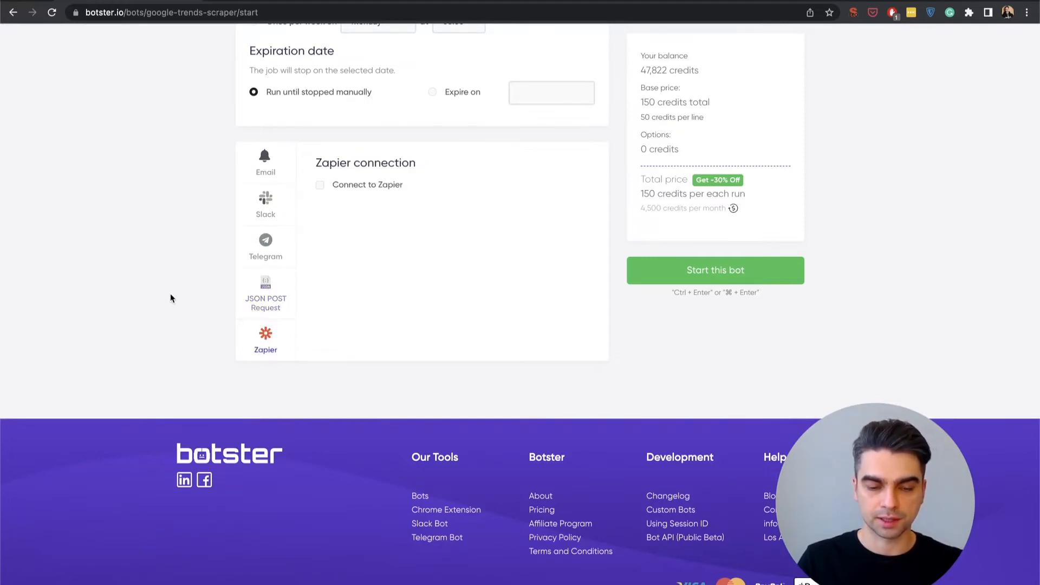
click(357, 186)
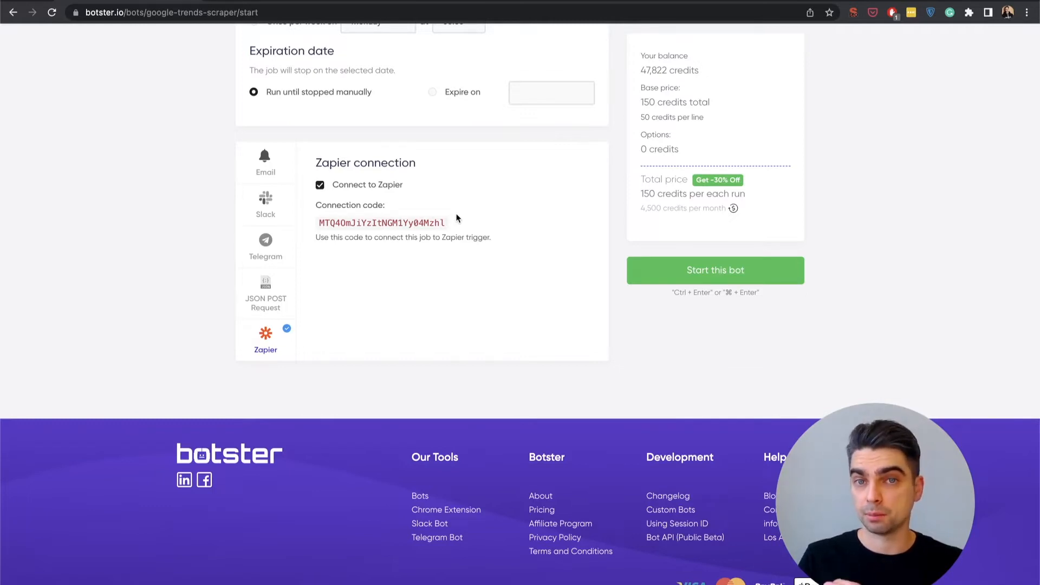
Switch to the Zapier dashboard and choose Botster and Google Drive as the two apps to connect in a new workflow
click(266, 2)
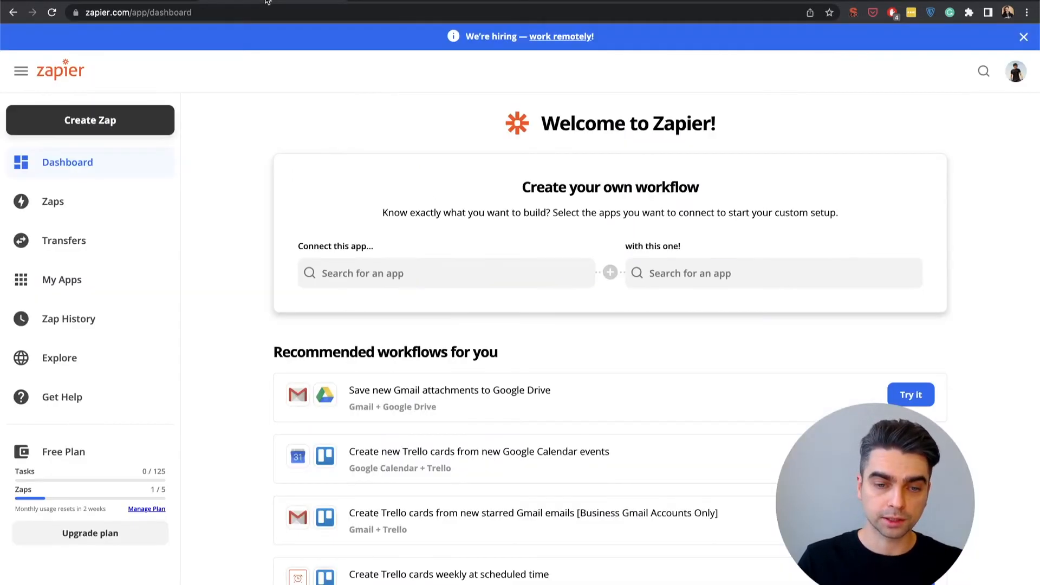
click(389, 269)
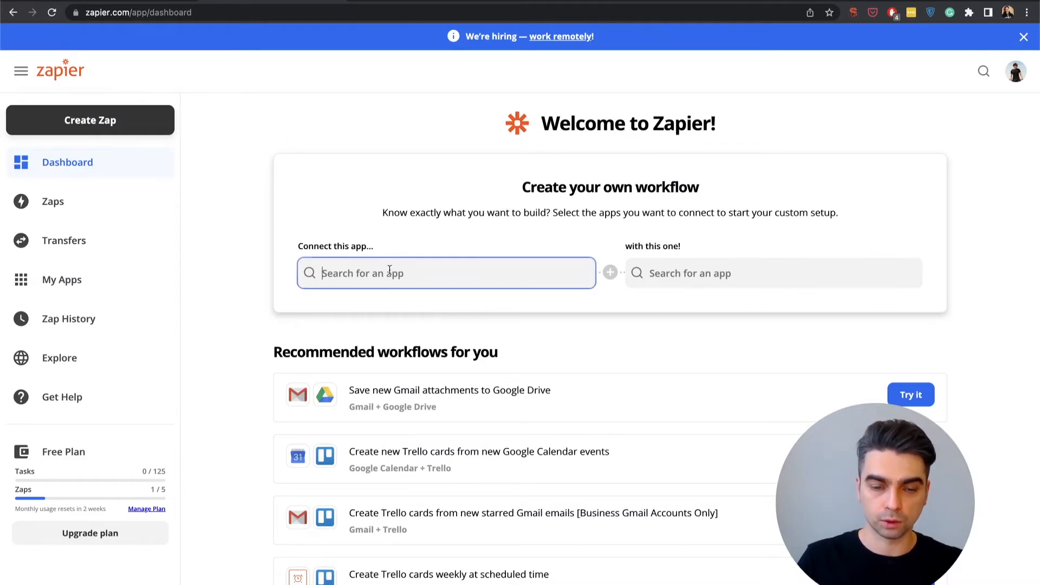
text(botster)
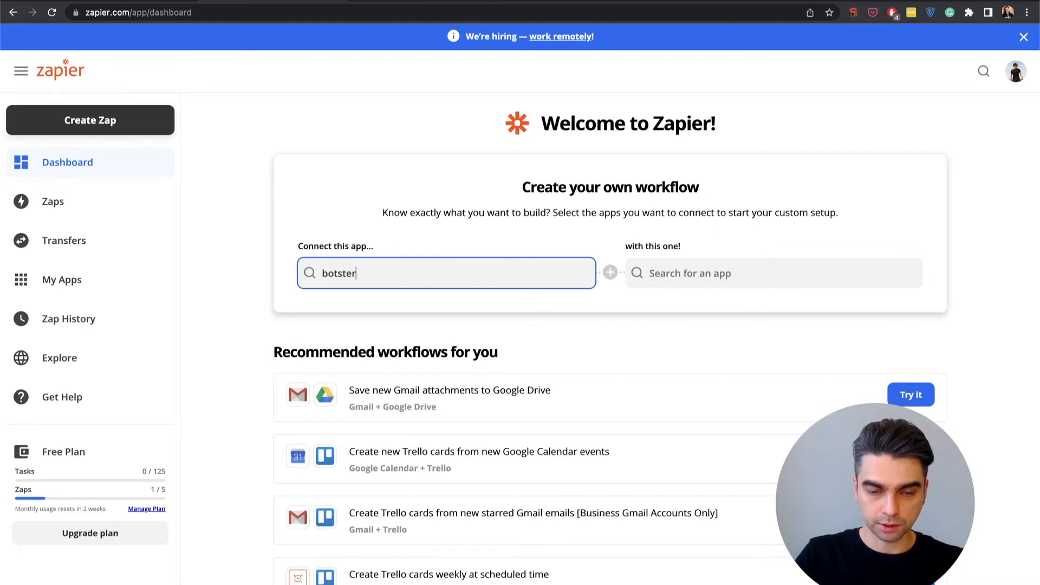
click(387, 308)
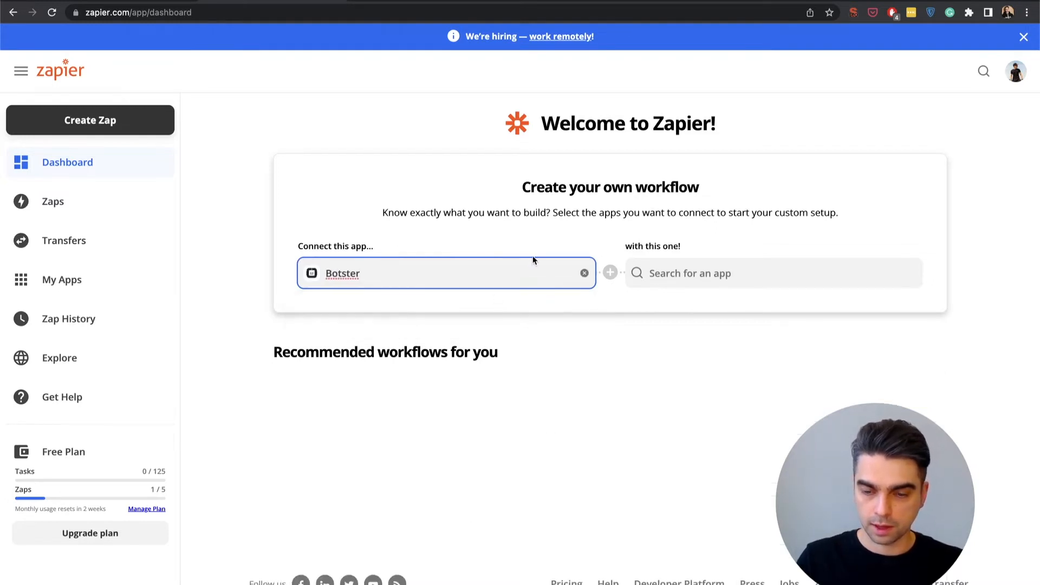
click(675, 272)
text(drive)
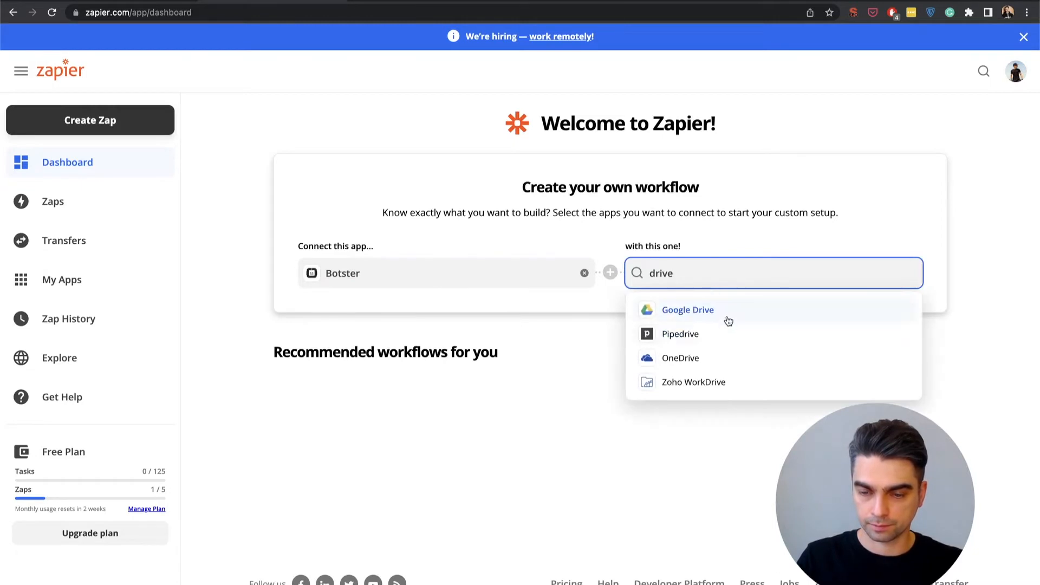
click(721, 310)
Set the workflow's trigger to Job Complete and its action to Upload File, and create the Zap from it
scroll(454, 293, down, 3)
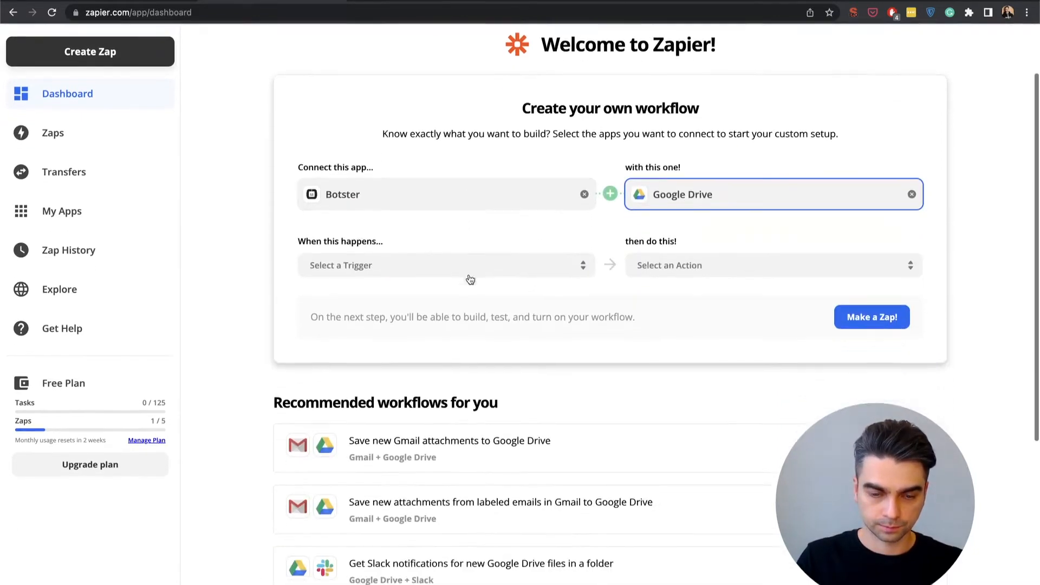
click(426, 232)
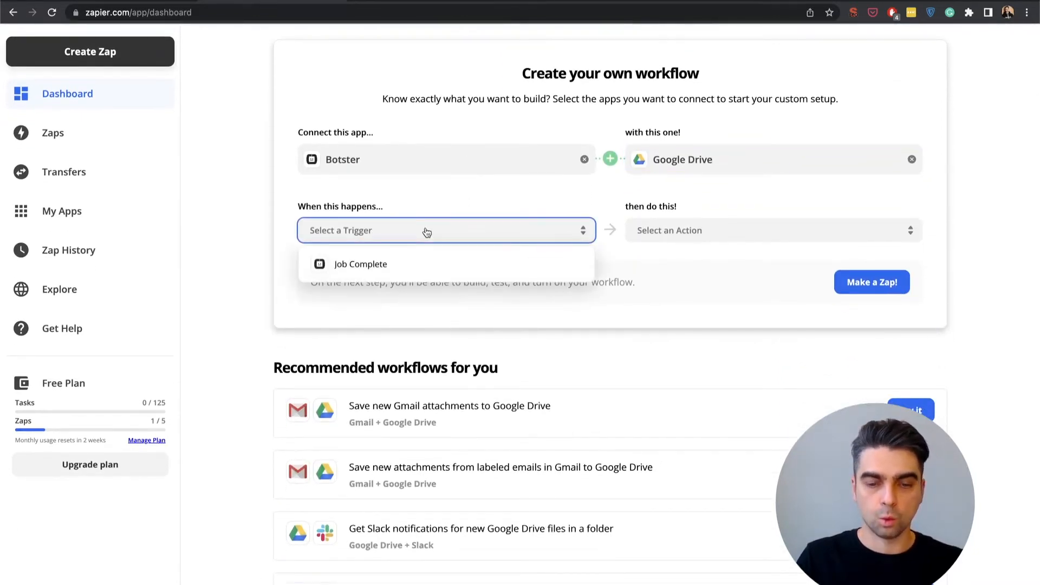
click(401, 265)
click(682, 230)
scroll(686, 290, down, 3)
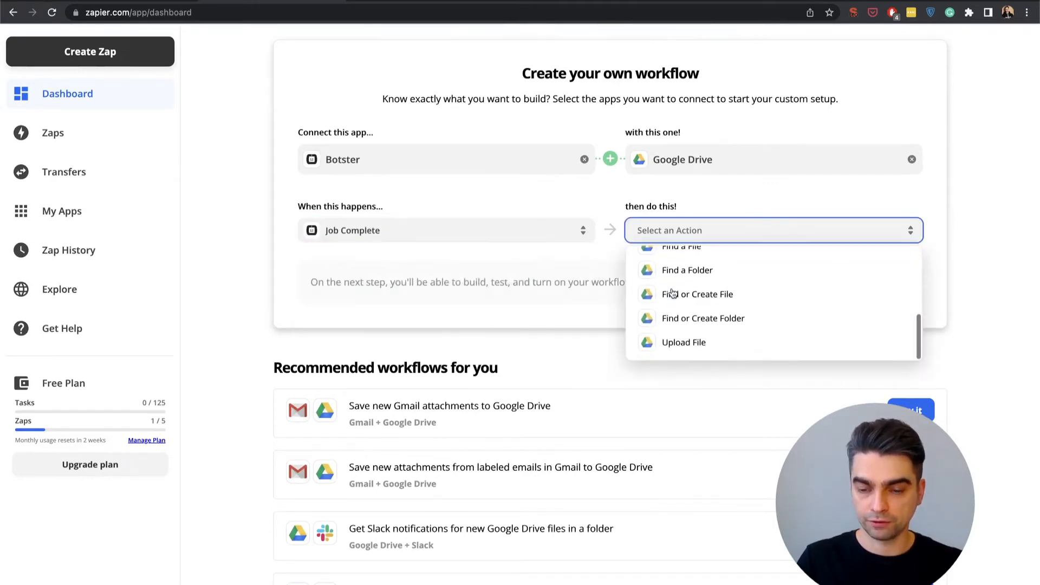
click(678, 340)
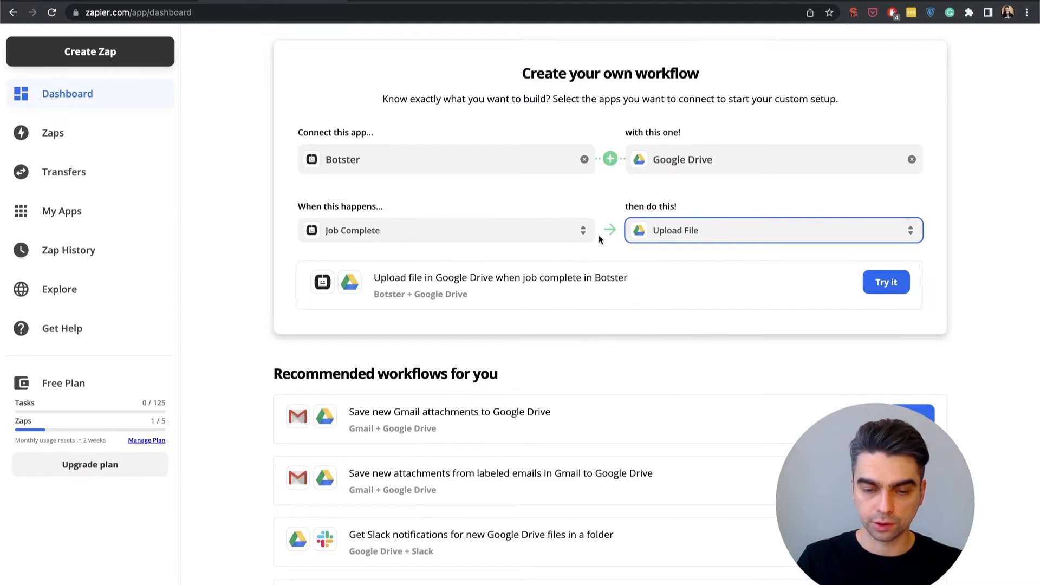
click(886, 282)
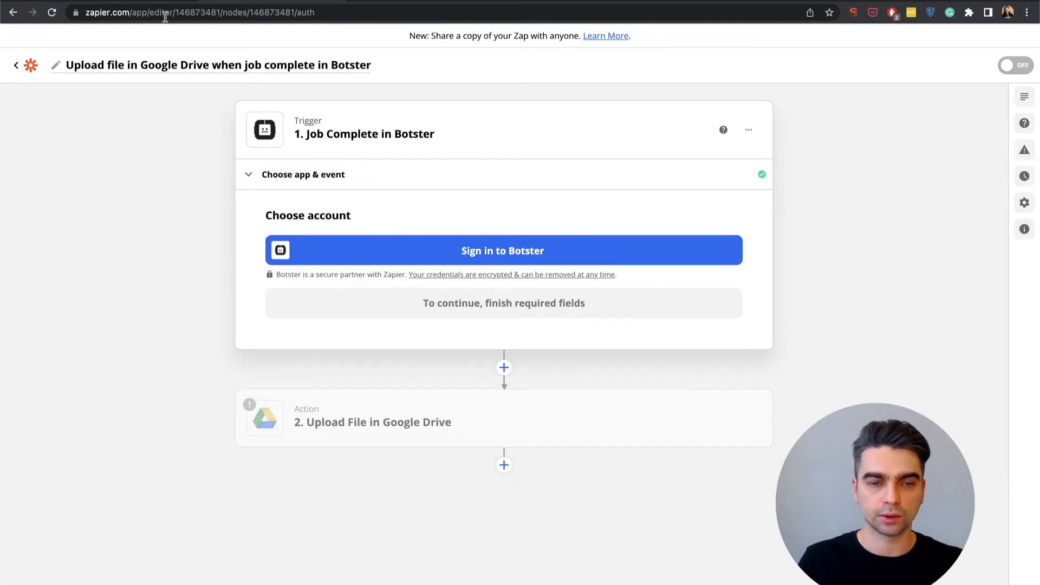
Switch back to Botster and open the account settings page that holds the API key
click(150, 1)
scroll(151, 146, up, 15)
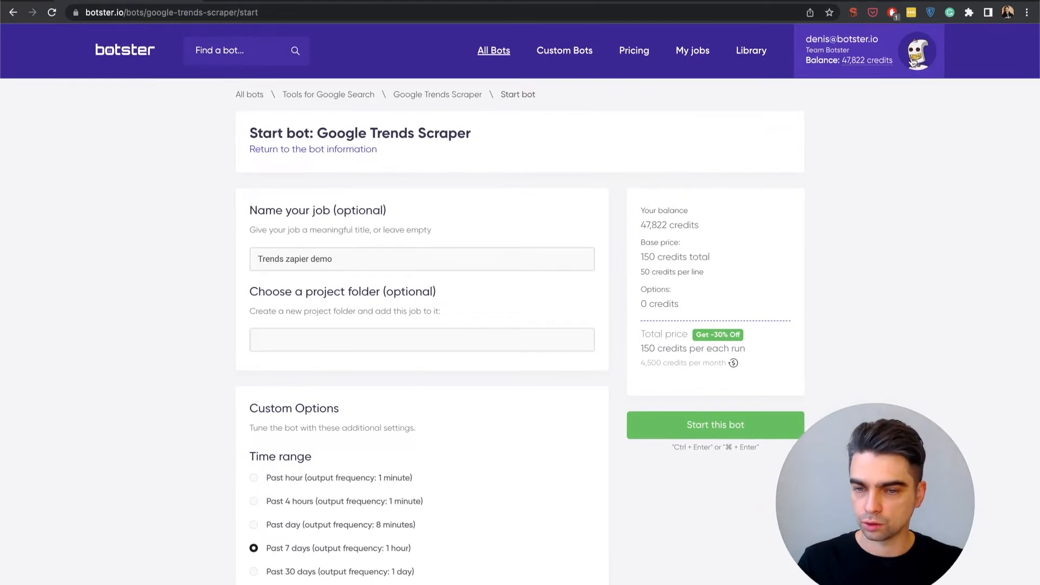
click(916, 61)
click(774, 122)
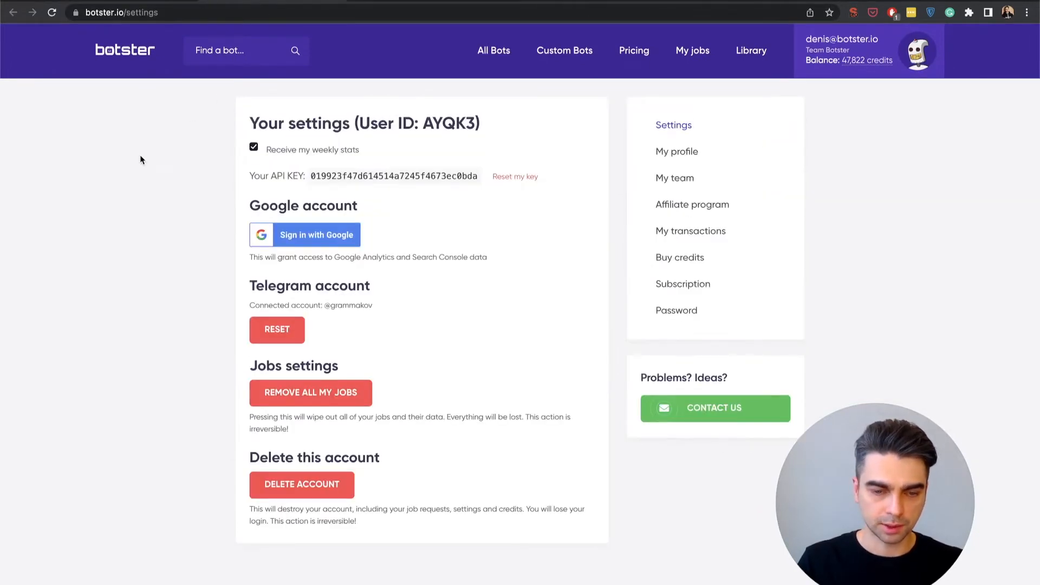
Copy the account's API key from Botster, switch to Zapier, and connect the Botster account to the trigger by entering the API key
double_click(369, 179)
key(super+c)
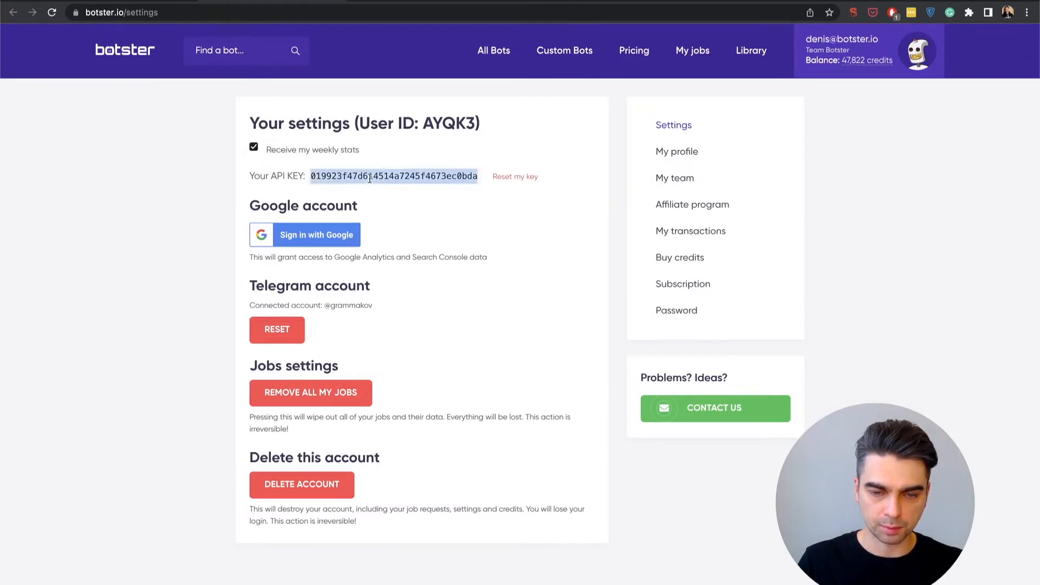
click(207, 1)
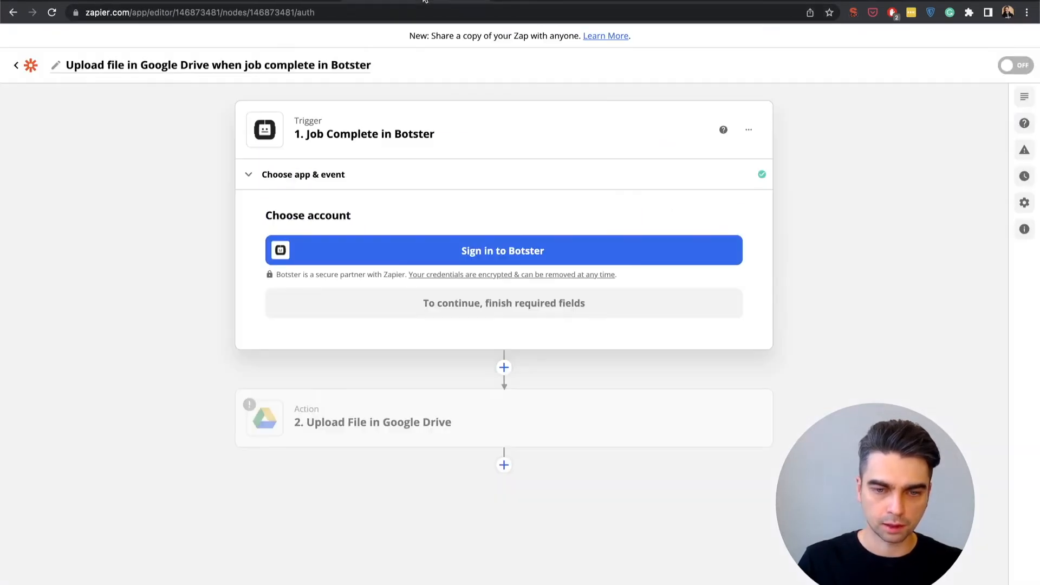
click(493, 249)
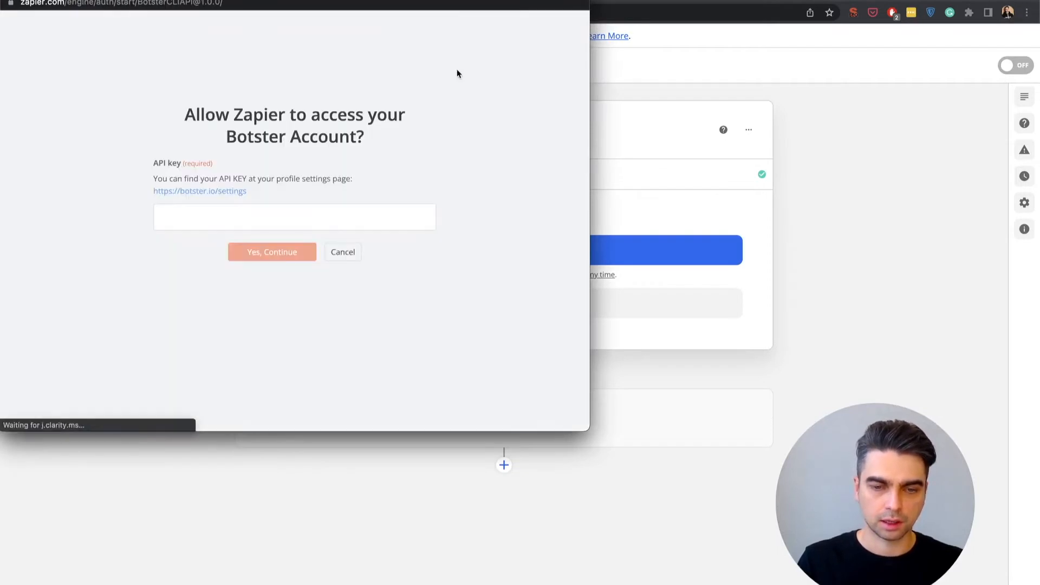
drag(422, 1, 660, 64)
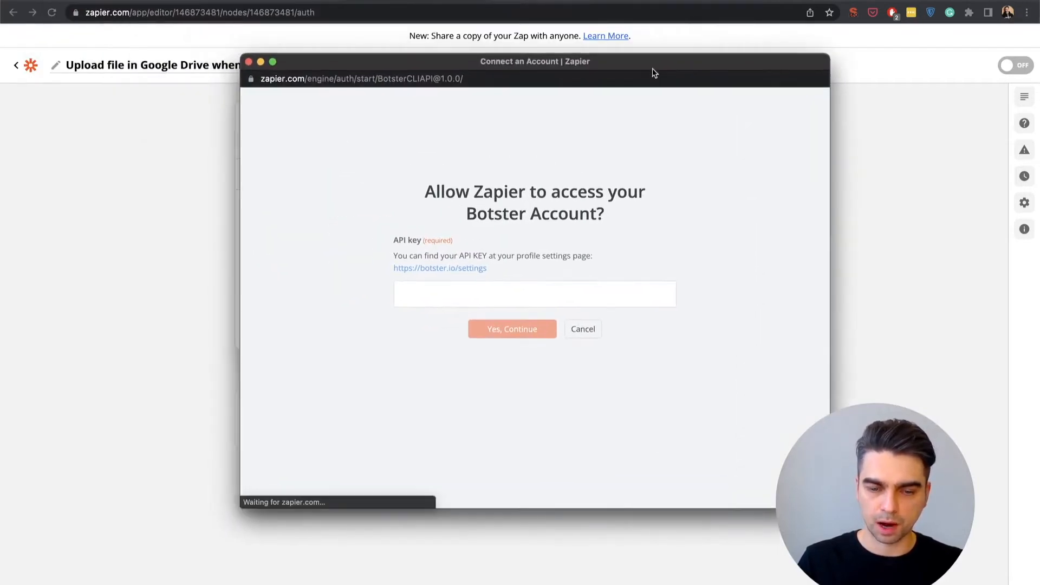
click(431, 300)
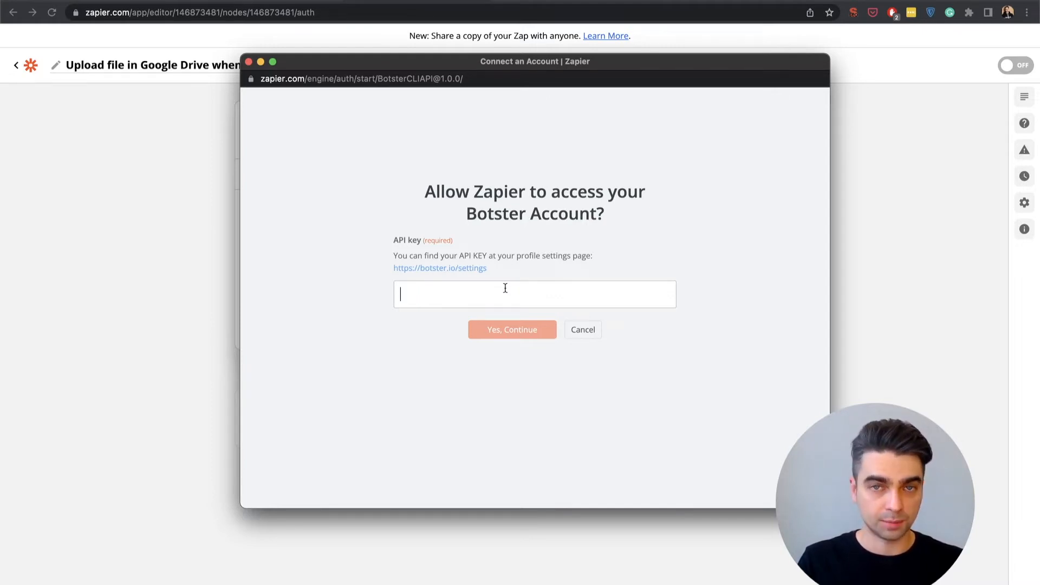
key(super+v)
key(BackSpace)
click(522, 329)
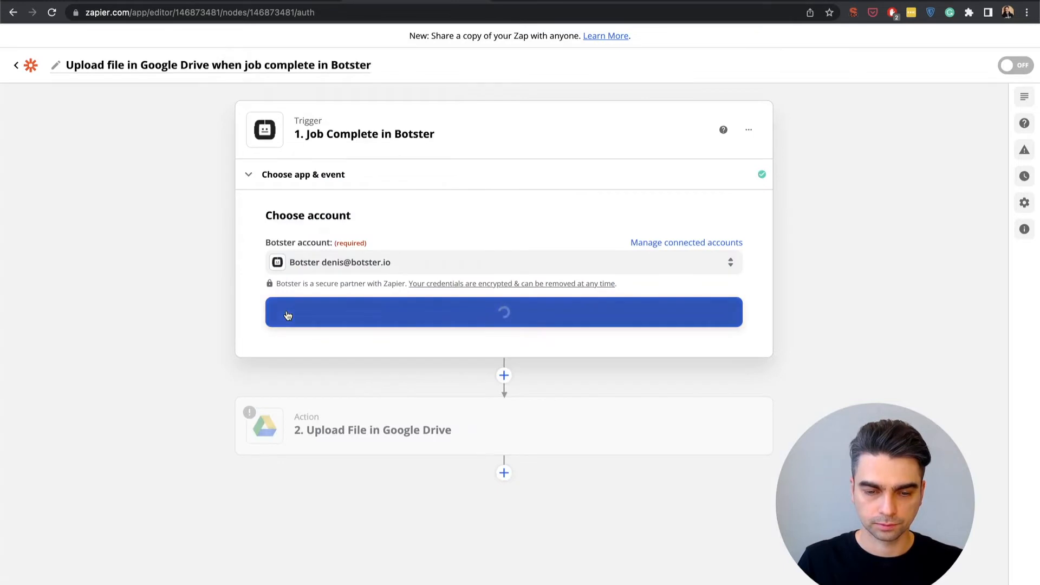
click(323, 324)
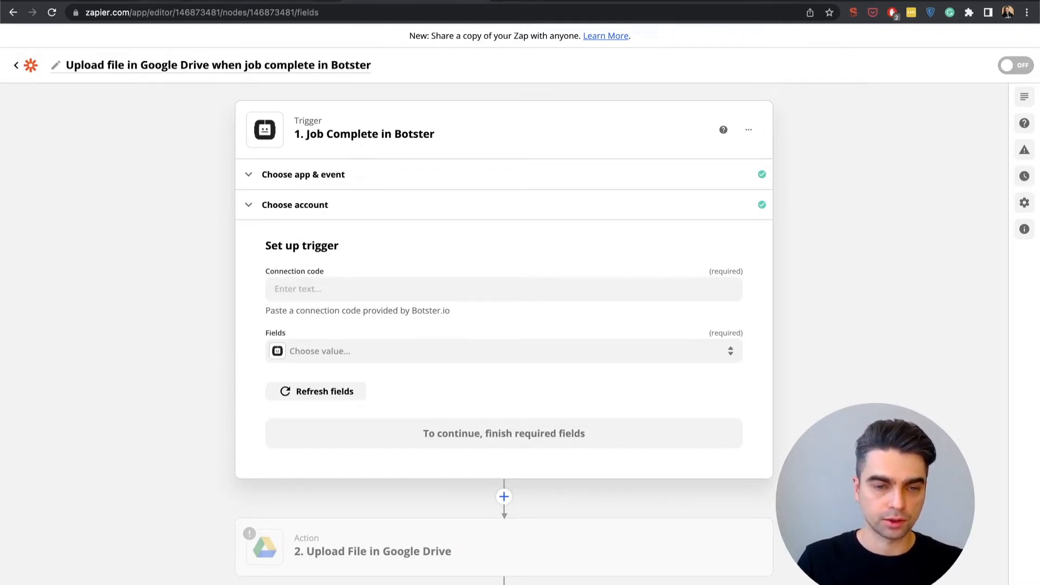
Copy the Zapier connection code from the Google Trends Scraper job in Botster and enter it in the Zapier trigger's connection code field
click(190, 1)
scroll(135, 153, down, 20)
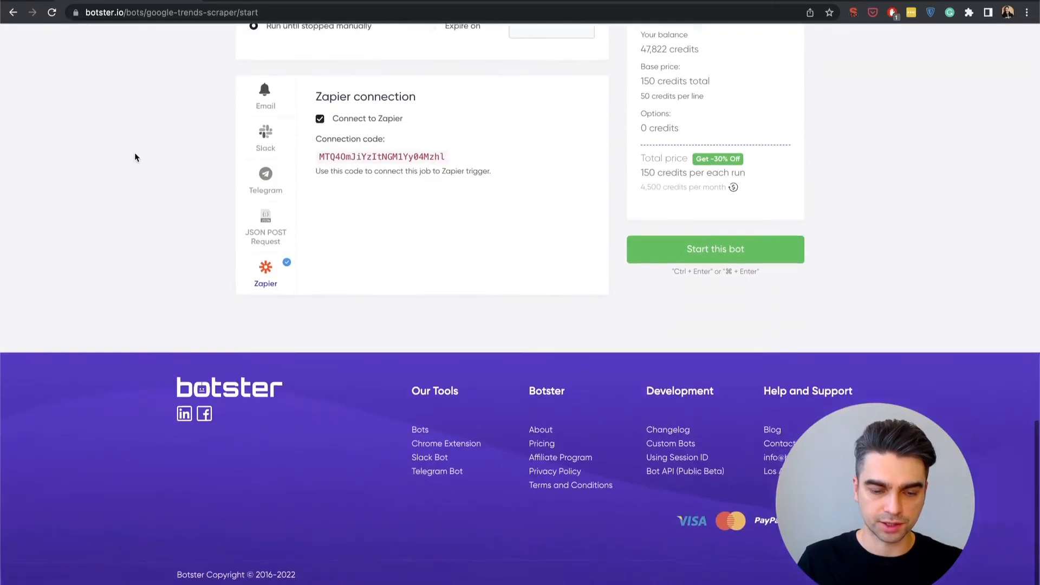
scroll(135, 157, up, 2)
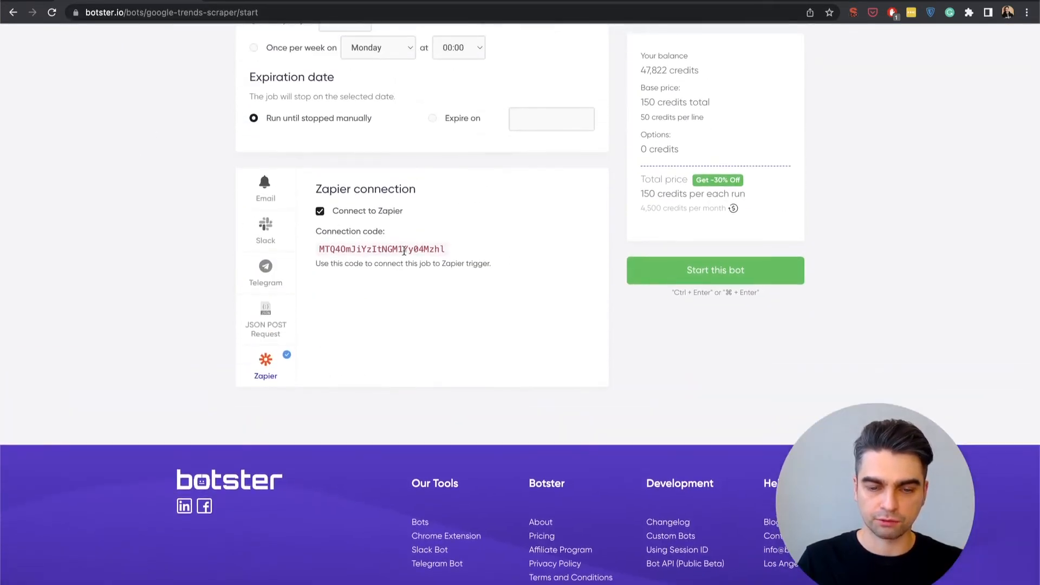
double_click(404, 250)
key(super+c)
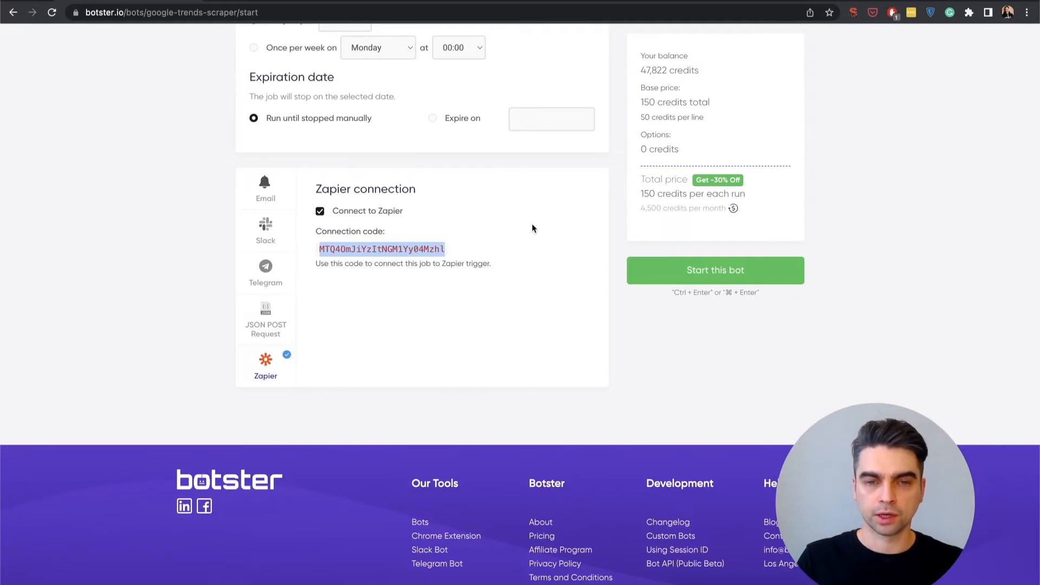
click(404, 1)
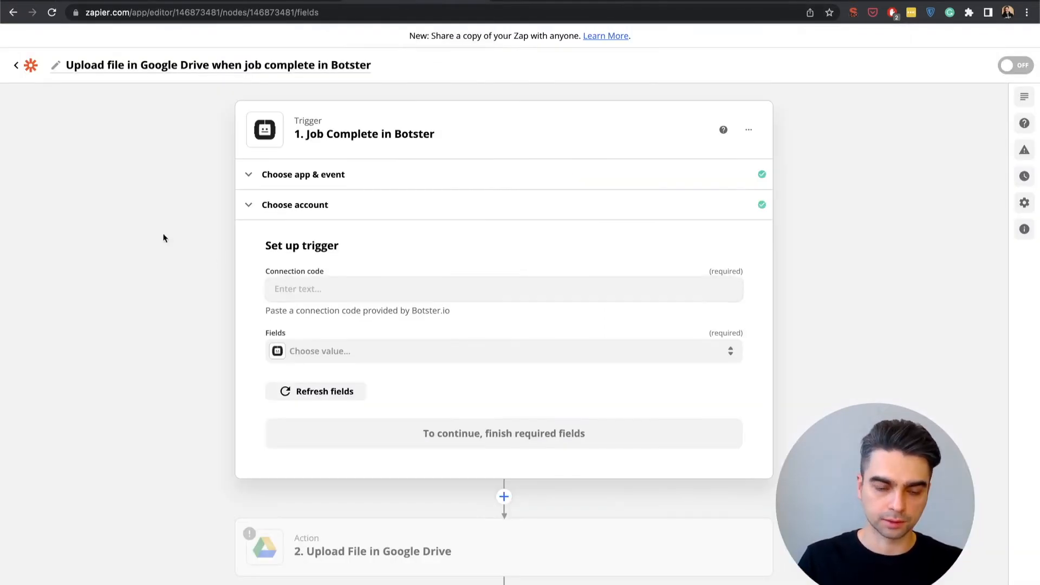
click(285, 282)
key(super+v)
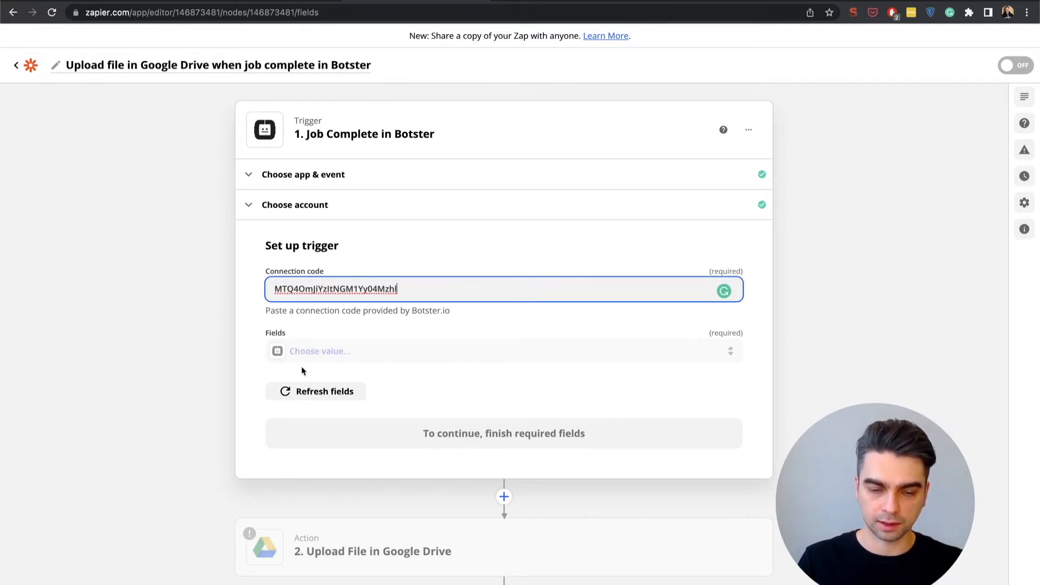
Refresh the trigger's fields, choose Result URL (CSV) as the field to pass on, and finish the trigger setup
click(306, 394)
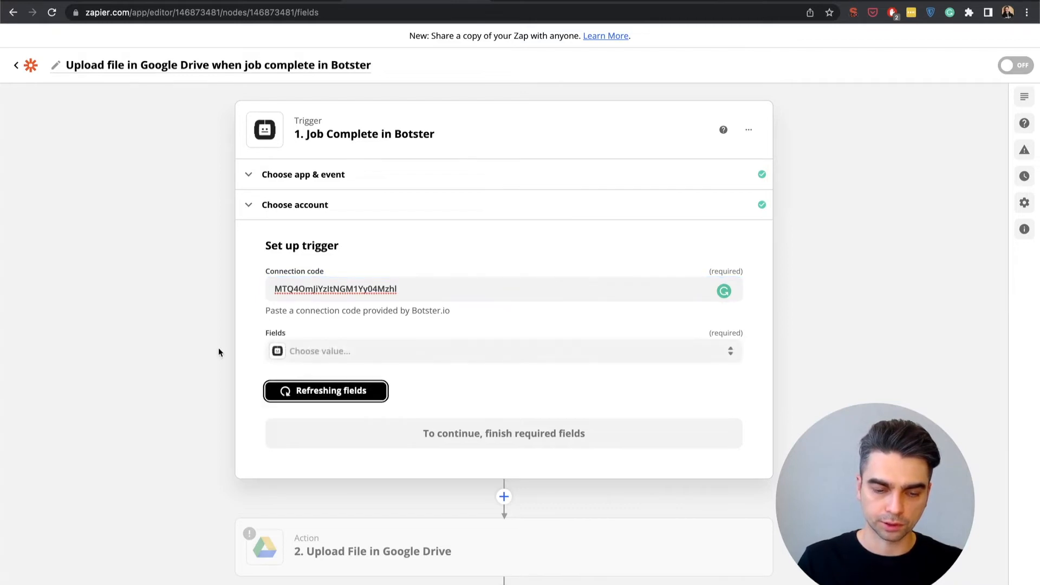
click(379, 350)
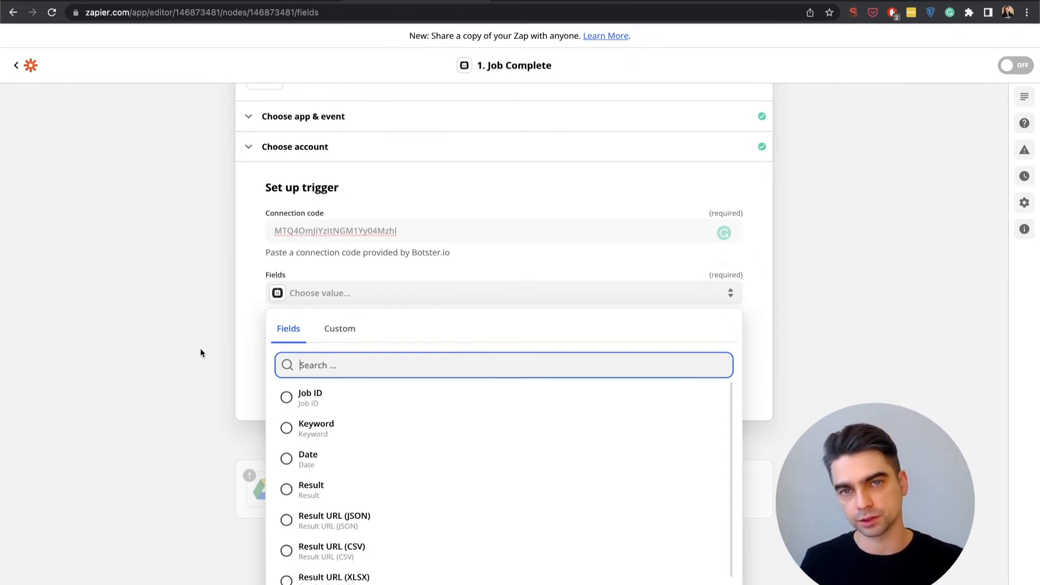
scroll(359, 447, down, 1)
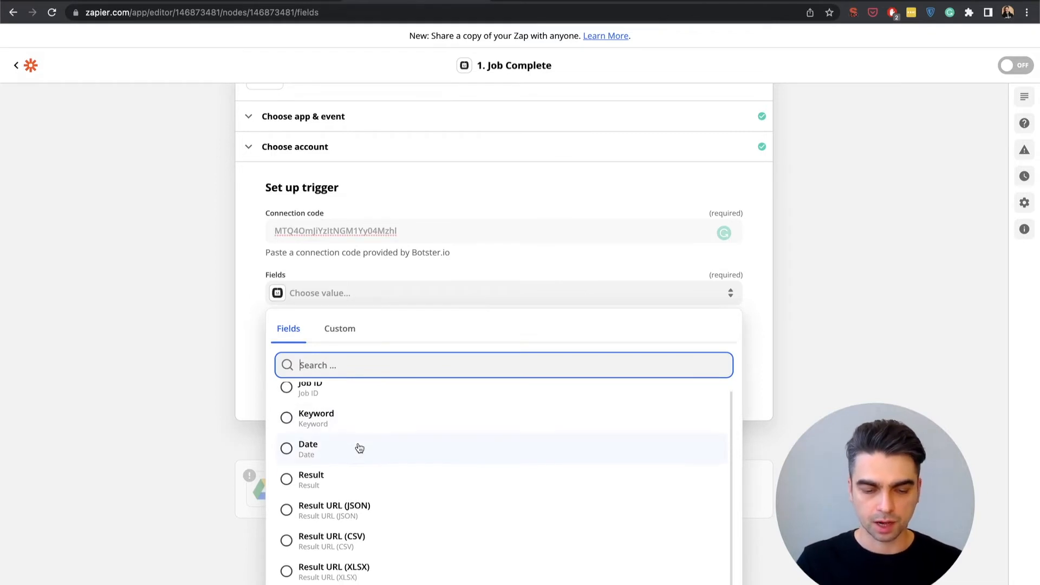
click(364, 544)
click(302, 470)
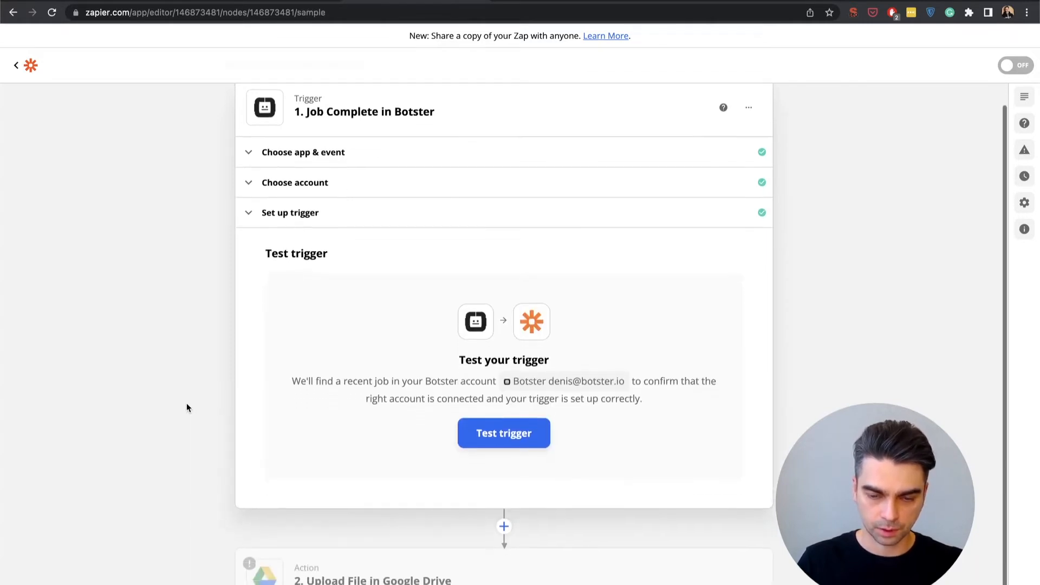
Test the Job Complete trigger and continue to the action with the sample Job A
click(471, 417)
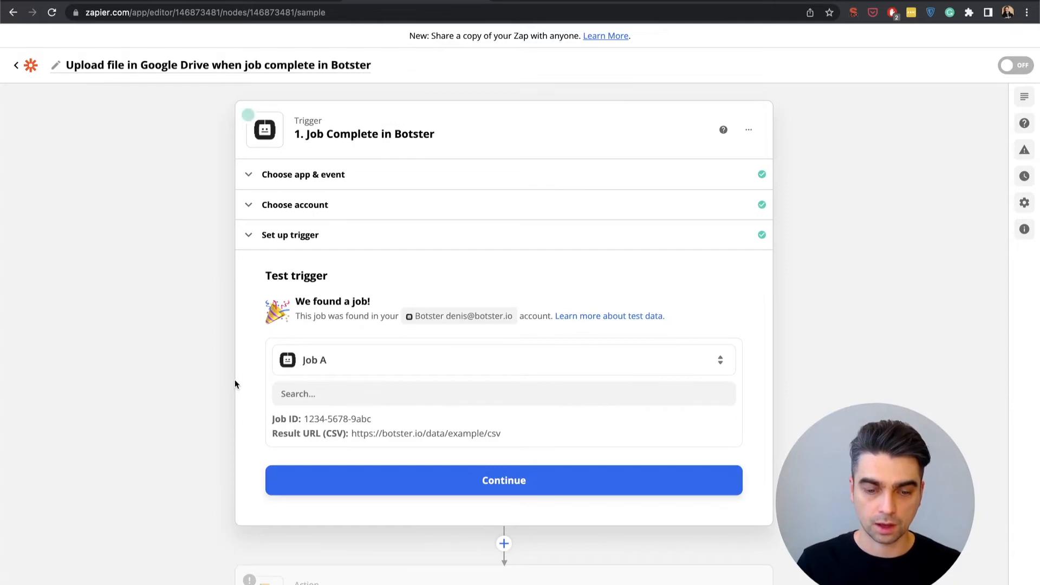
scroll(234, 384, down, 1)
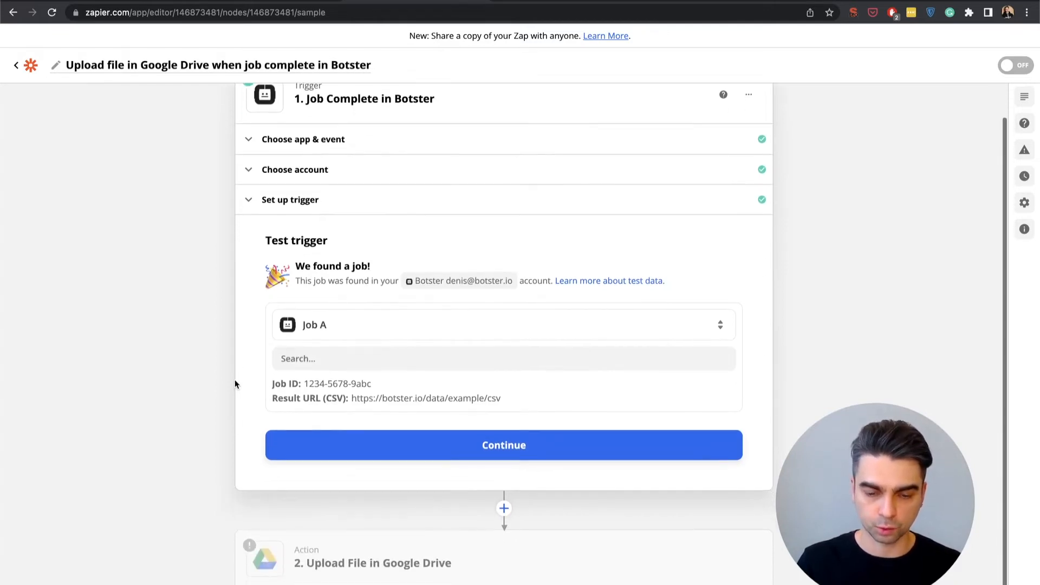
click(374, 445)
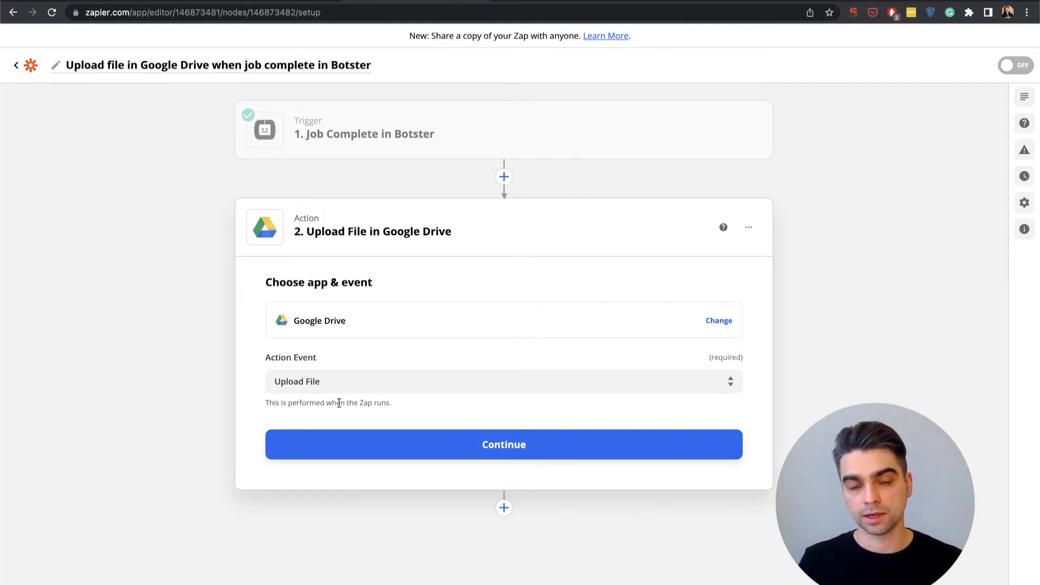
Keep Upload File as the Google Drive action event and select the connected Google Drive account for it
click(415, 445)
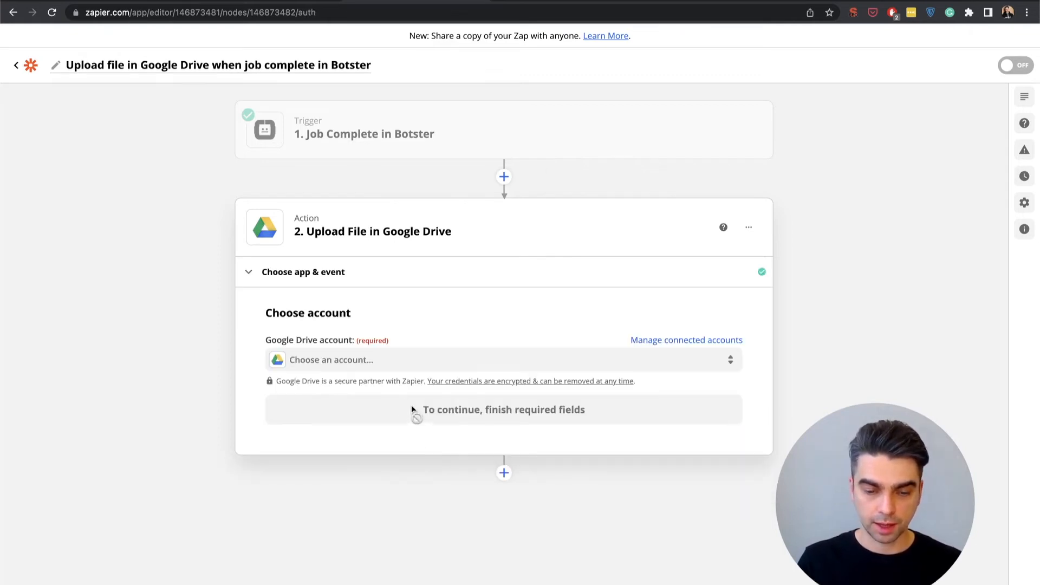
click(368, 371)
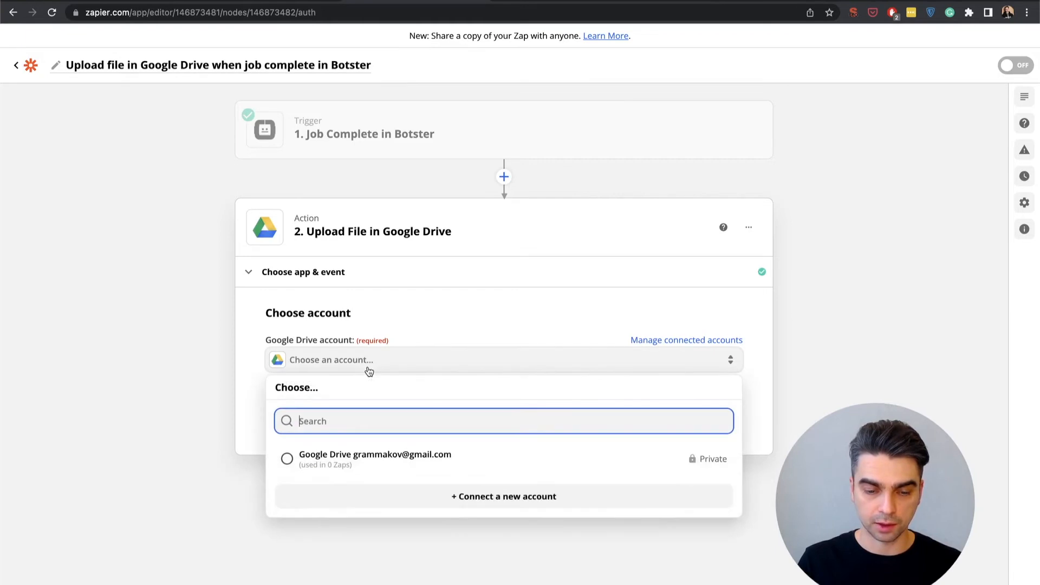
click(354, 455)
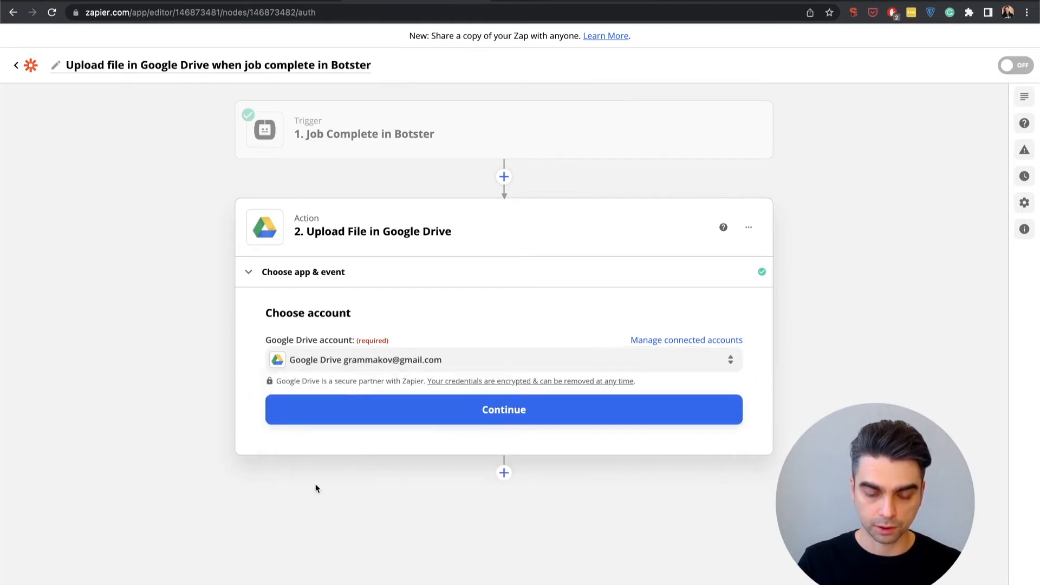
click(408, 411)
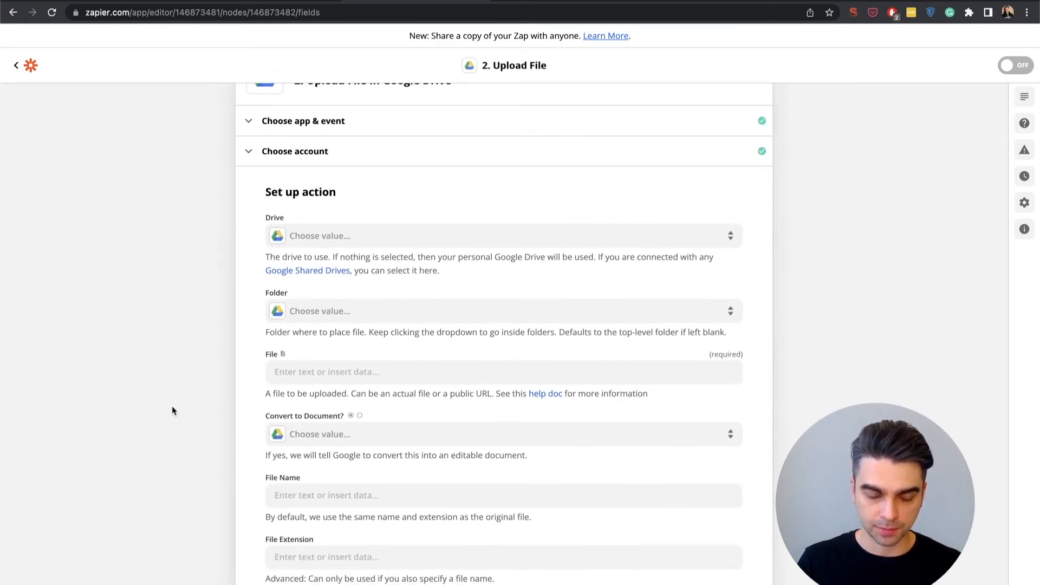
Set the upload destination to the Zapier folder in My Google Drive
scroll(171, 405, down, 1)
click(731, 224)
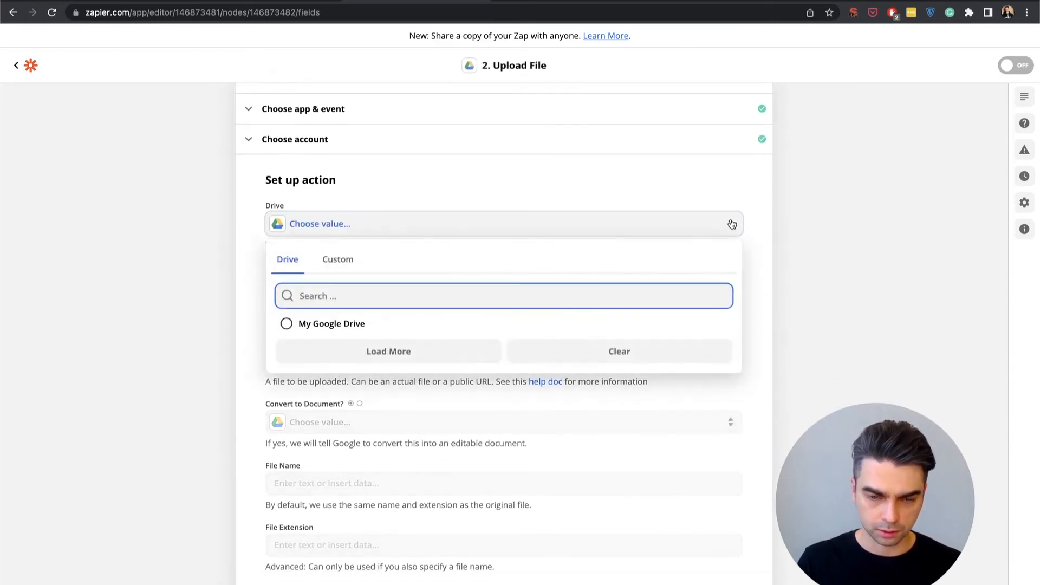
click(659, 330)
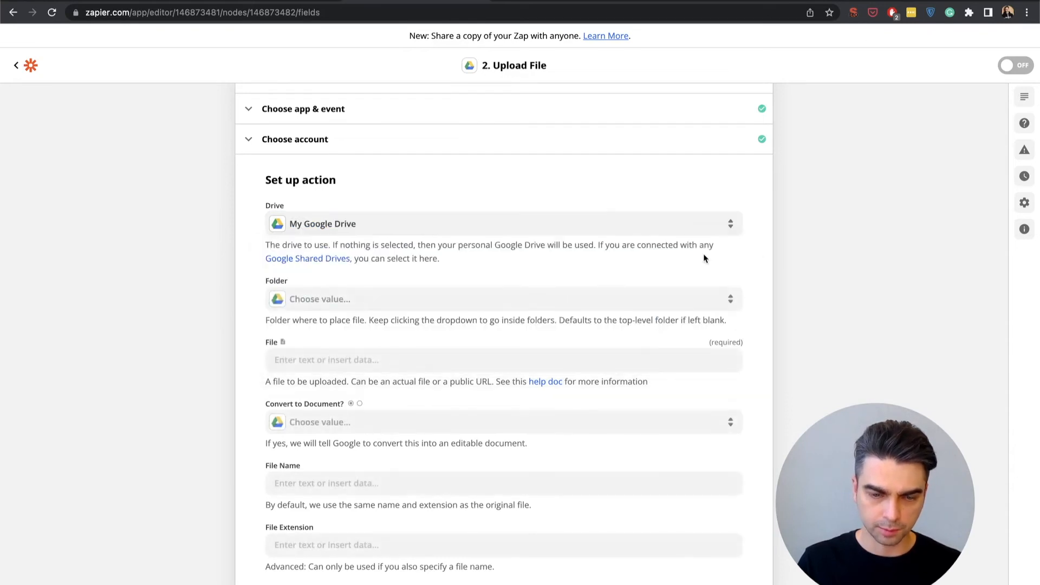
scroll(704, 255, down, 3)
click(725, 201)
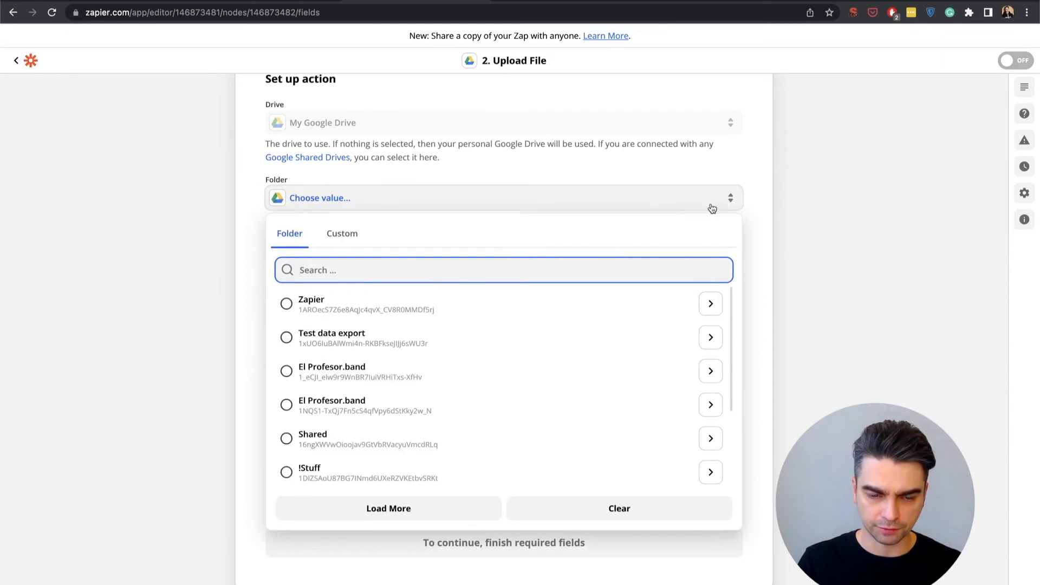
click(559, 302)
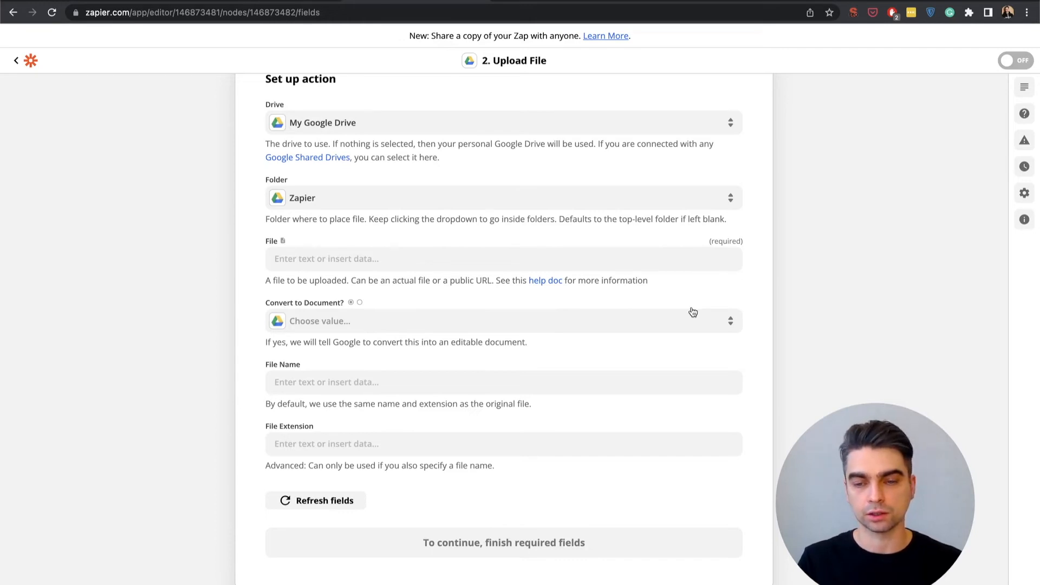
Set the file to upload to the trigger's Result URL (csv) and test the Upload File action
click(424, 262)
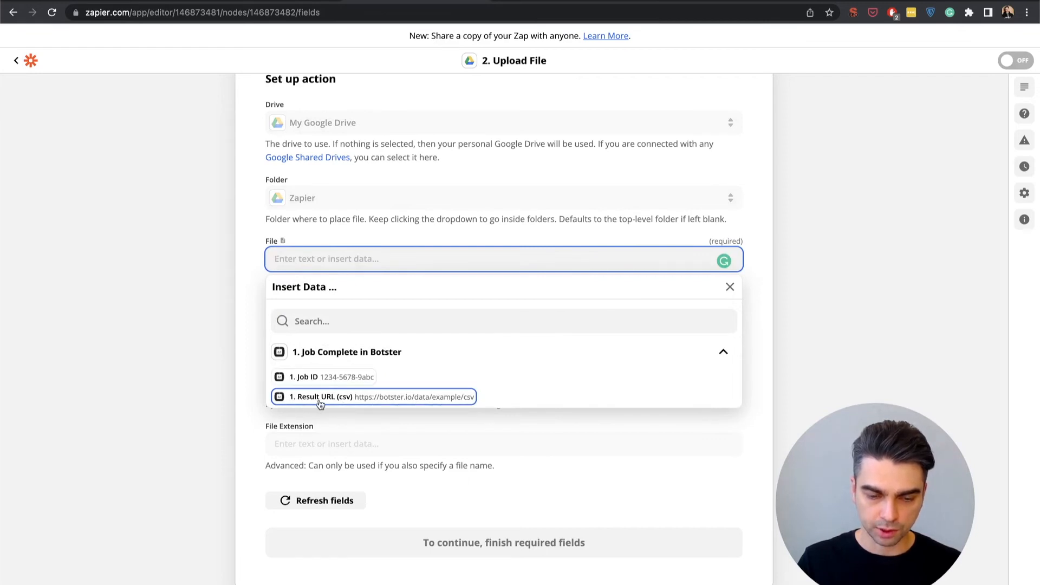
click(372, 399)
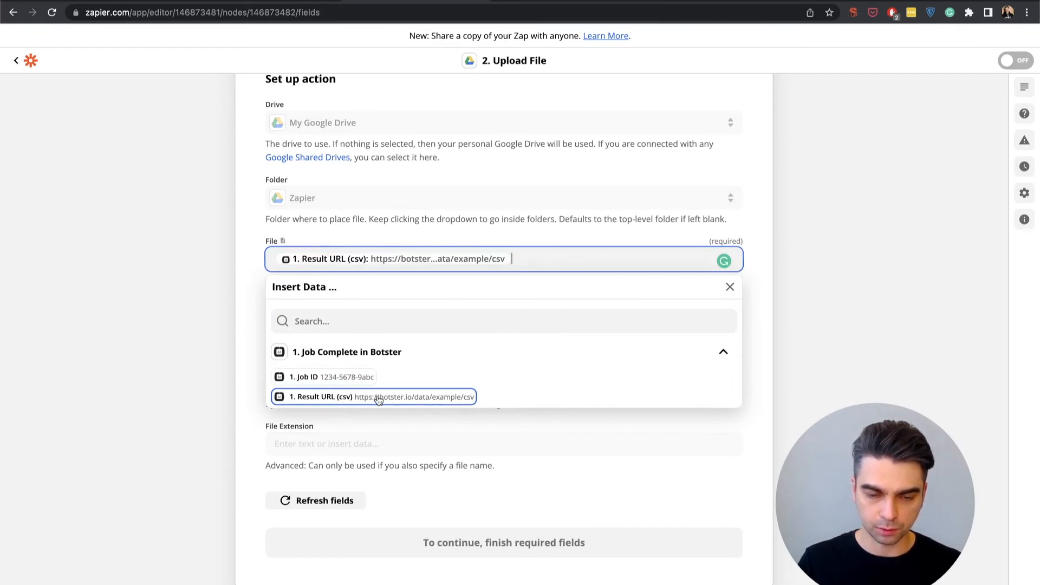
click(196, 269)
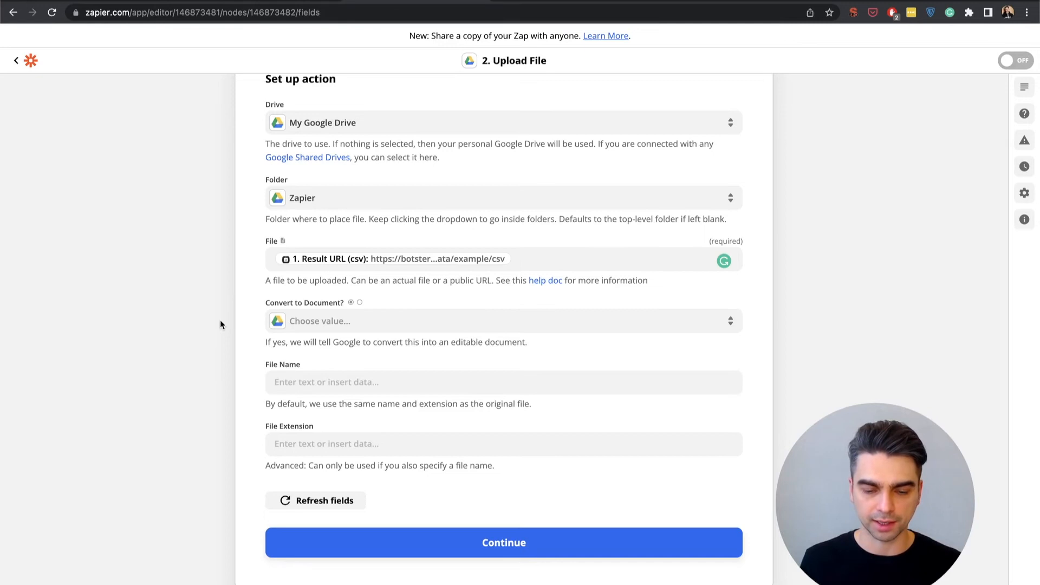
click(499, 551)
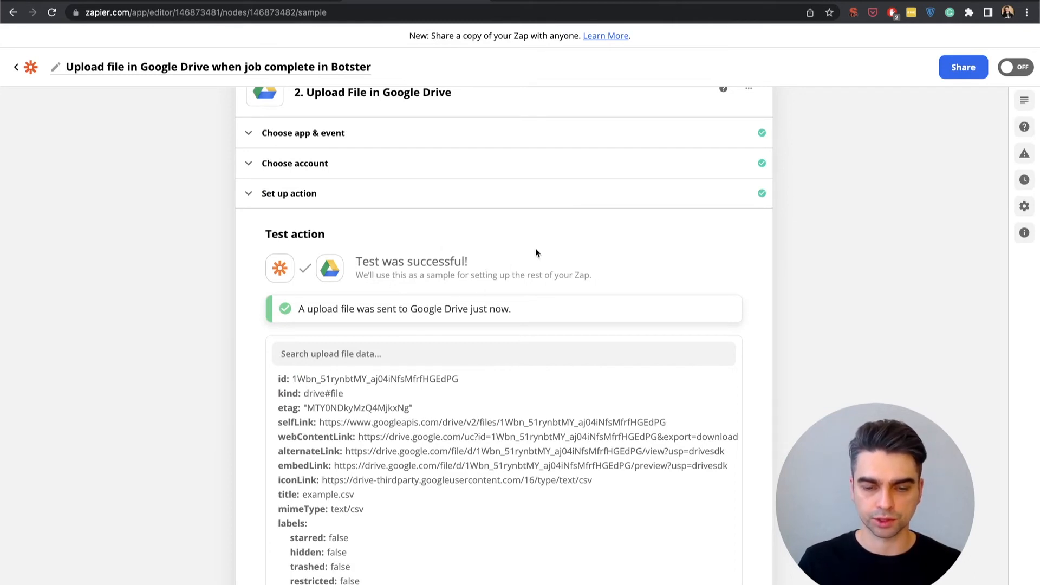
Review the action's test output, then switch to the Zapier folder in Google Drive and open example.csv to check its content
scroll(535, 249, down, 1)
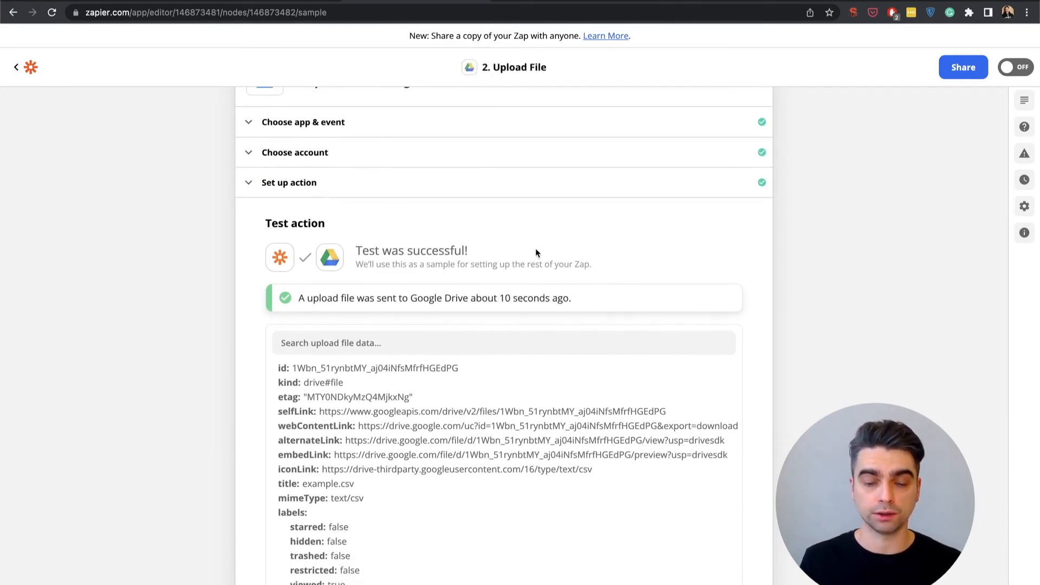
scroll(796, 295, down, 3)
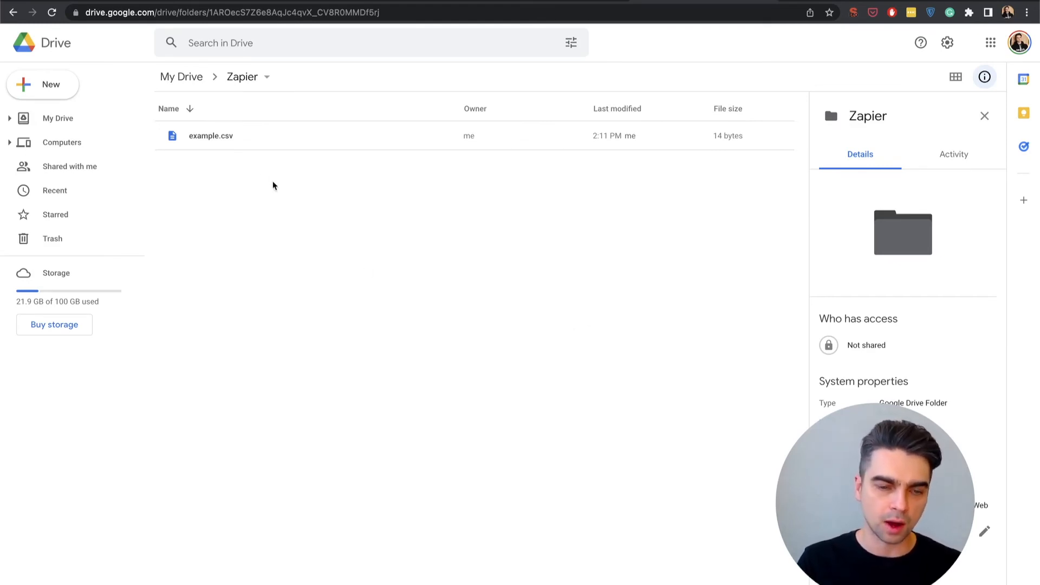
click(253, 137)
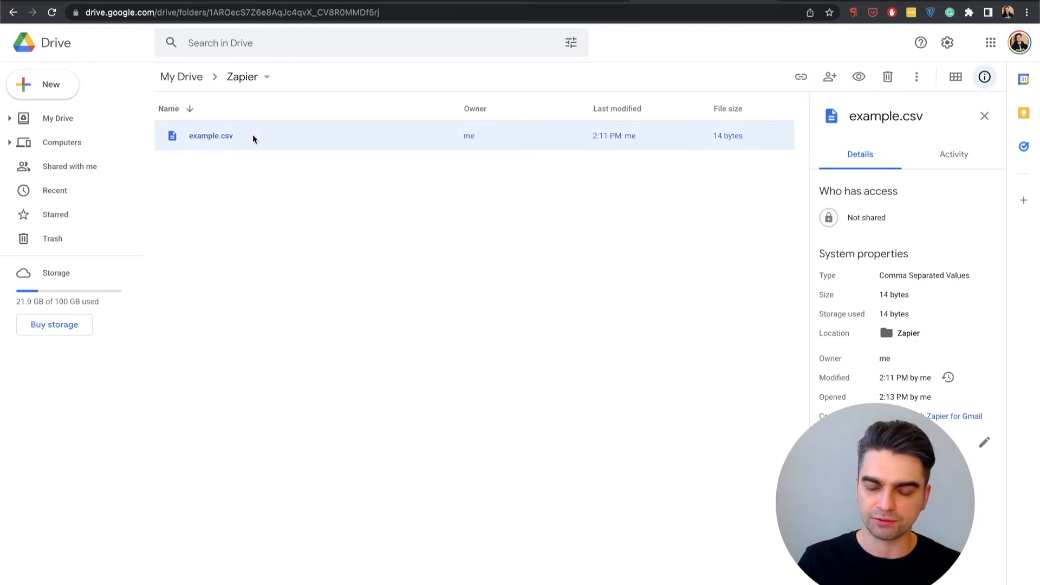
double_click(253, 136)
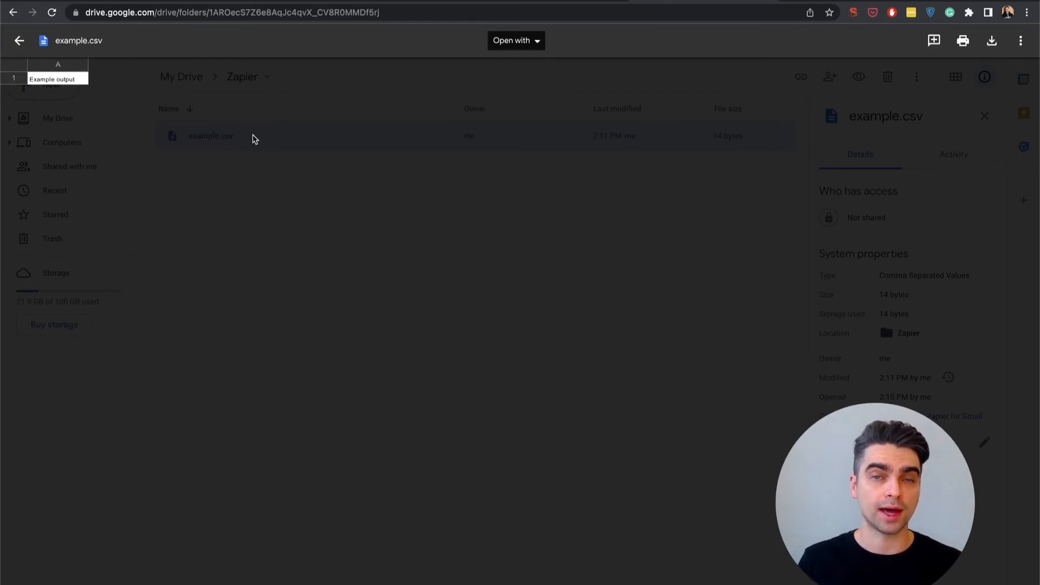
Close the preview of example.csv and remove the file from the Zapier folder
key(Escape)
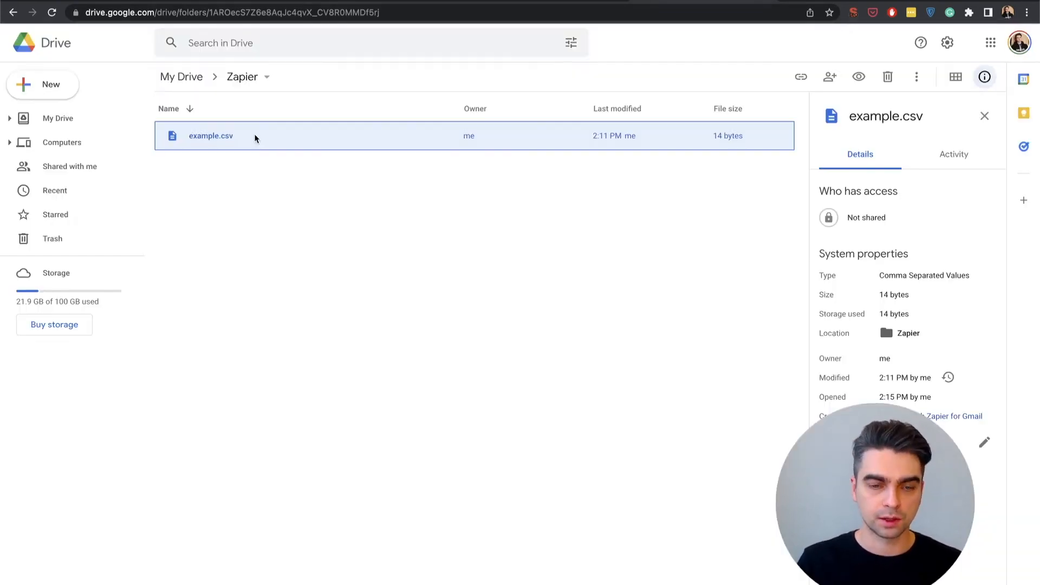
right_click(255, 138)
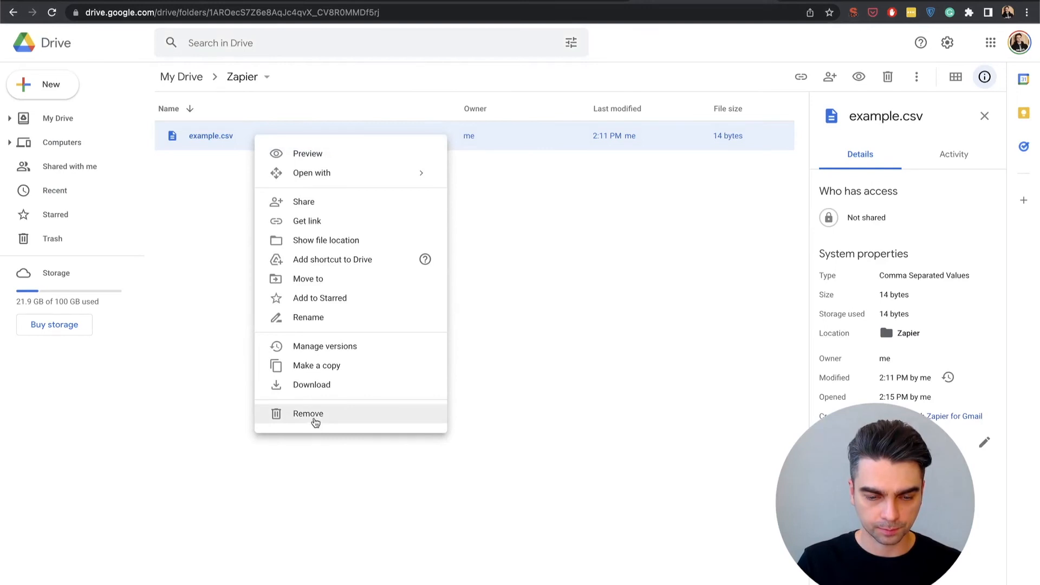
click(315, 421)
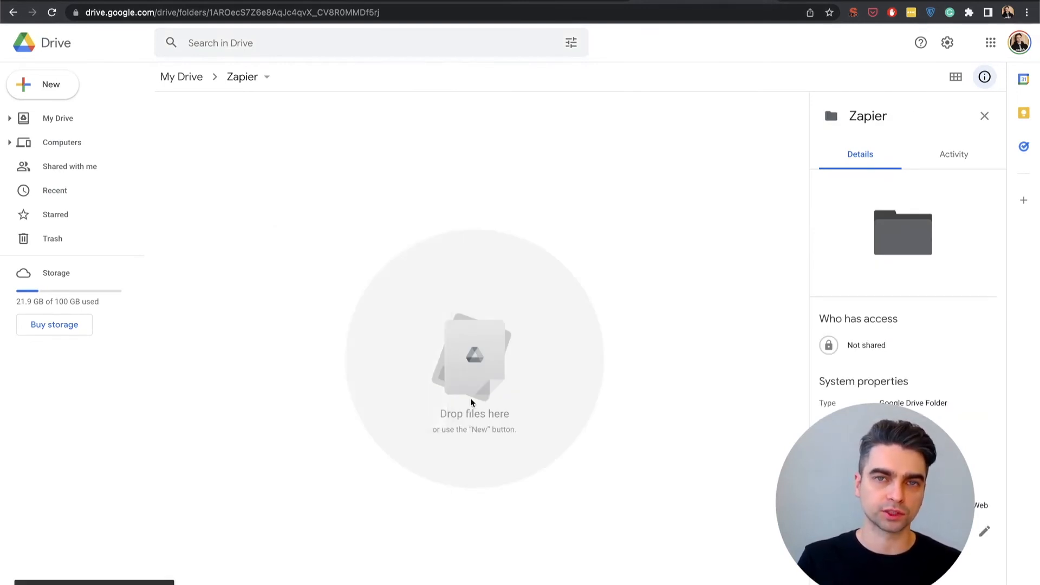
Switch to the Google Trends Scraper setup in Botster, start the bot, and run the Trends zapier demo job immediately
click(600, 523)
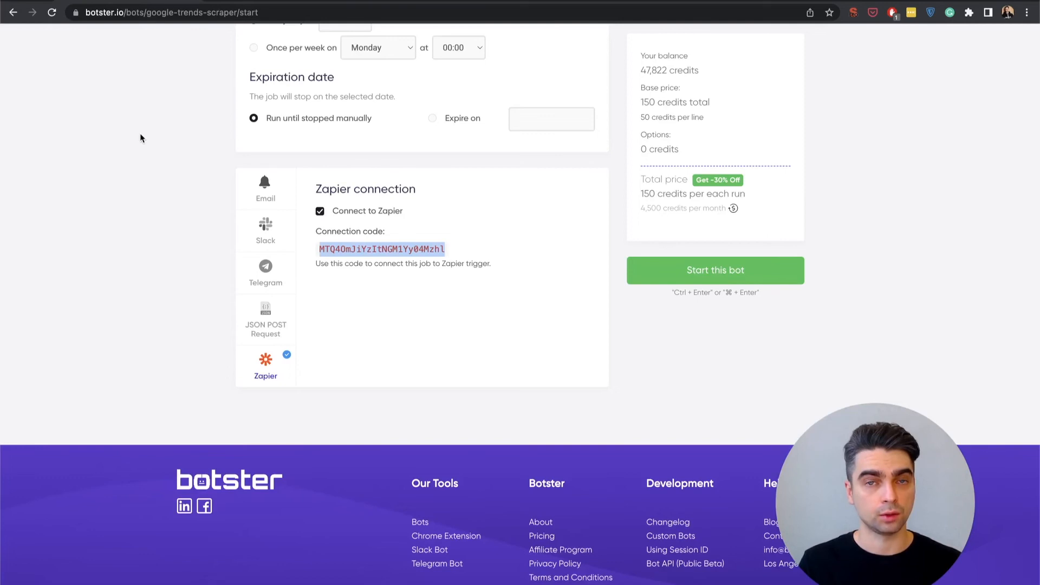
click(145, 187)
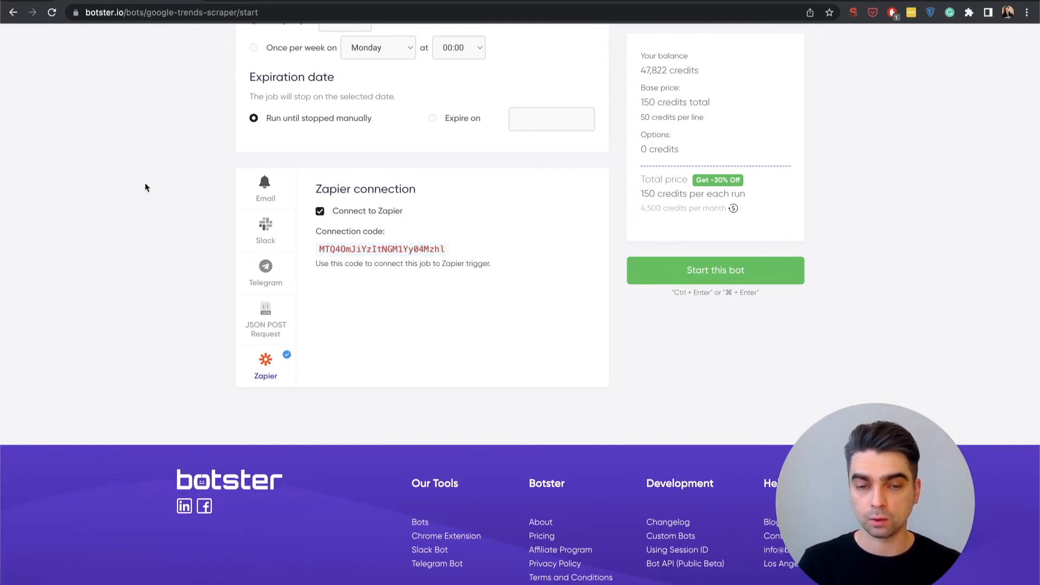
scroll(144, 187, up, 8)
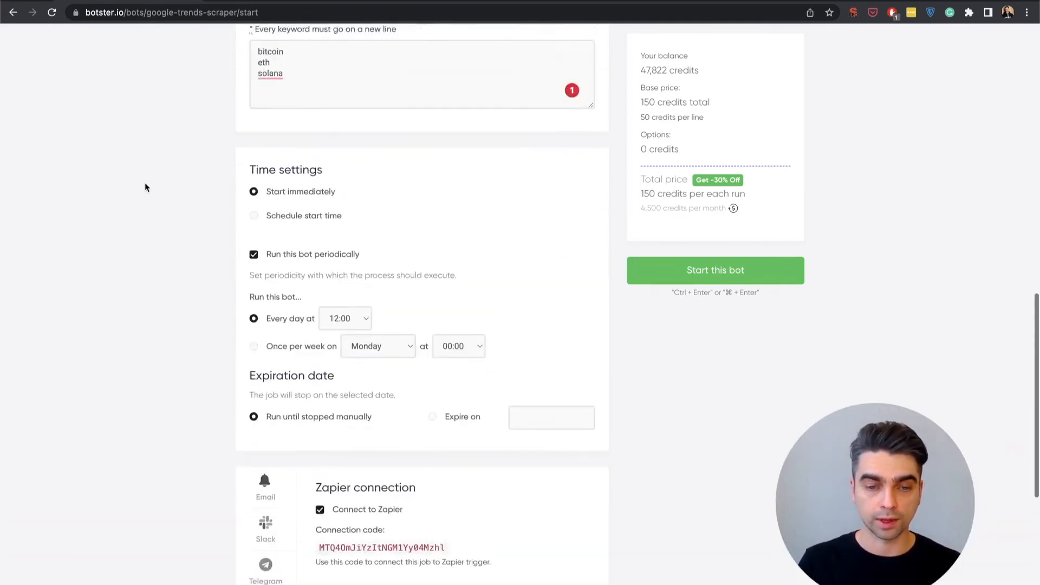
click(738, 277)
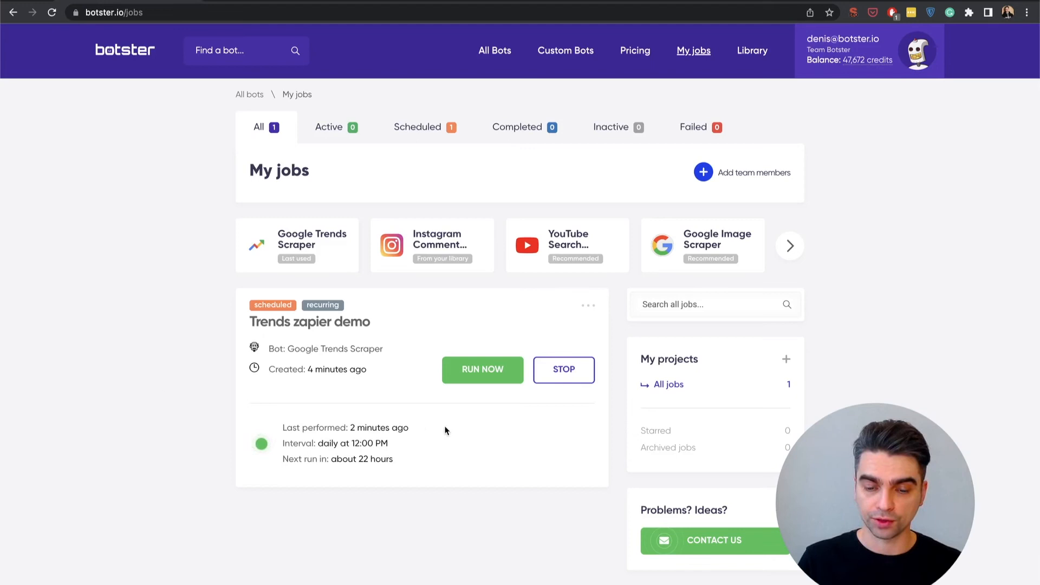
click(484, 374)
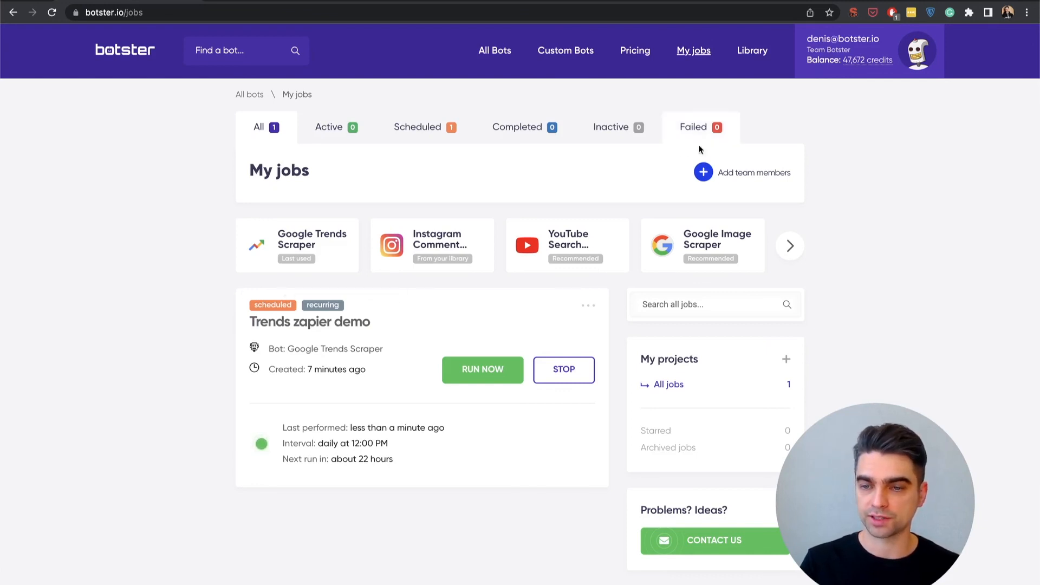
Switch to the Zapier folder in Google Drive, open Trends zapier demo.csv and examine its keyword, date and result rows
click(692, 2)
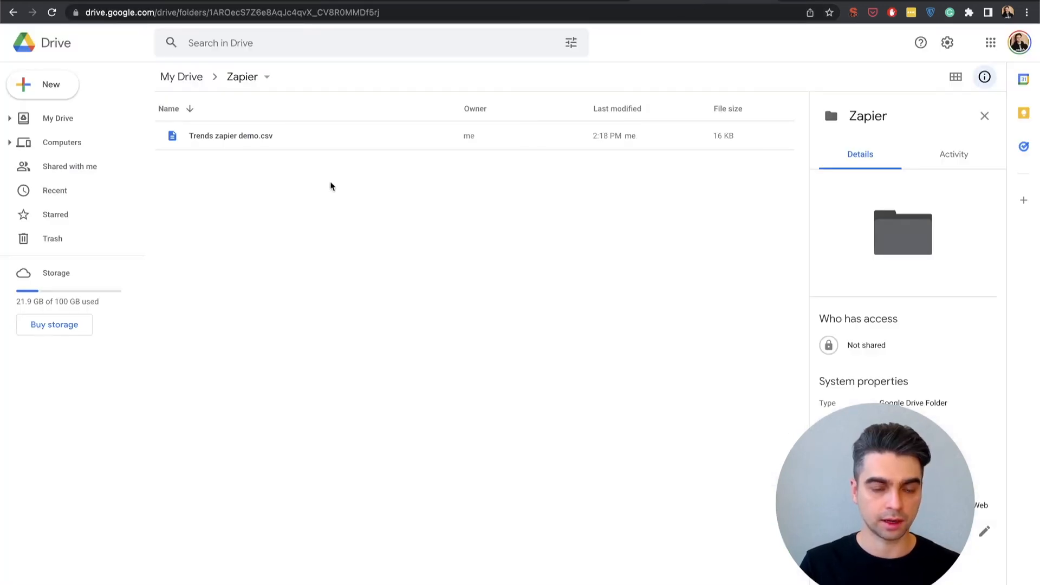
click(219, 143)
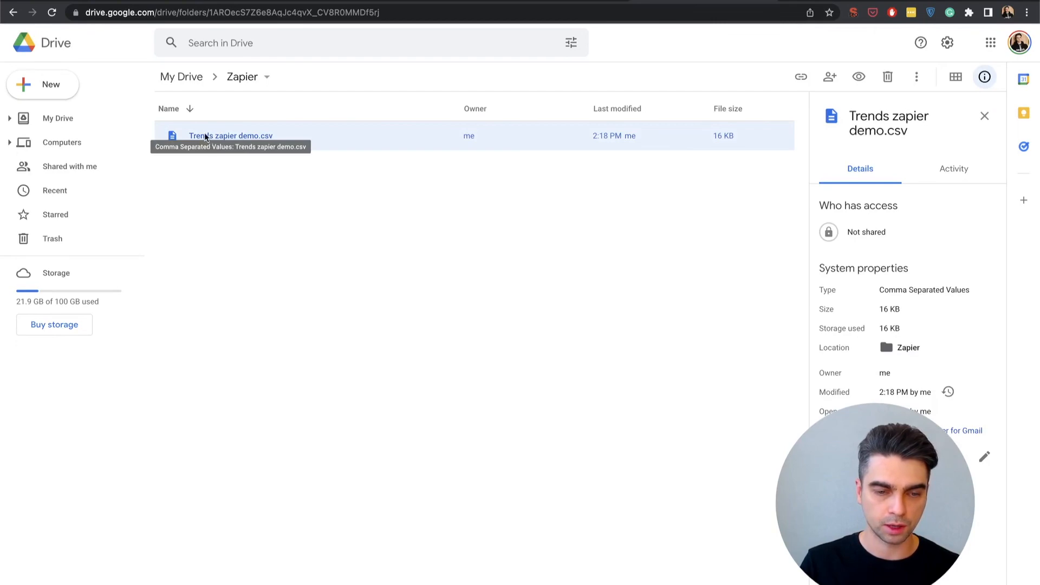
double_click(202, 133)
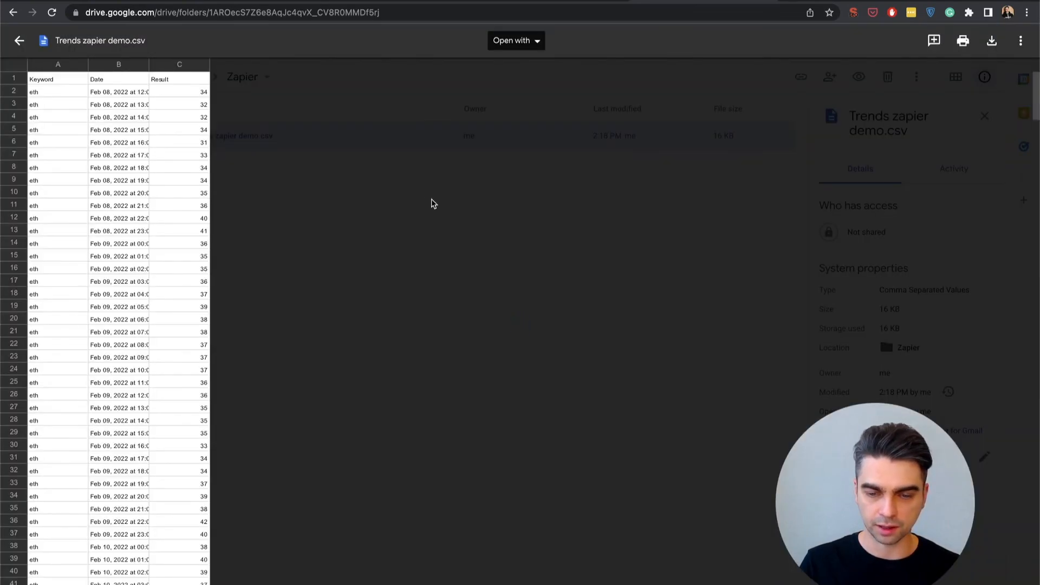
scroll(182, 176, down, 20)
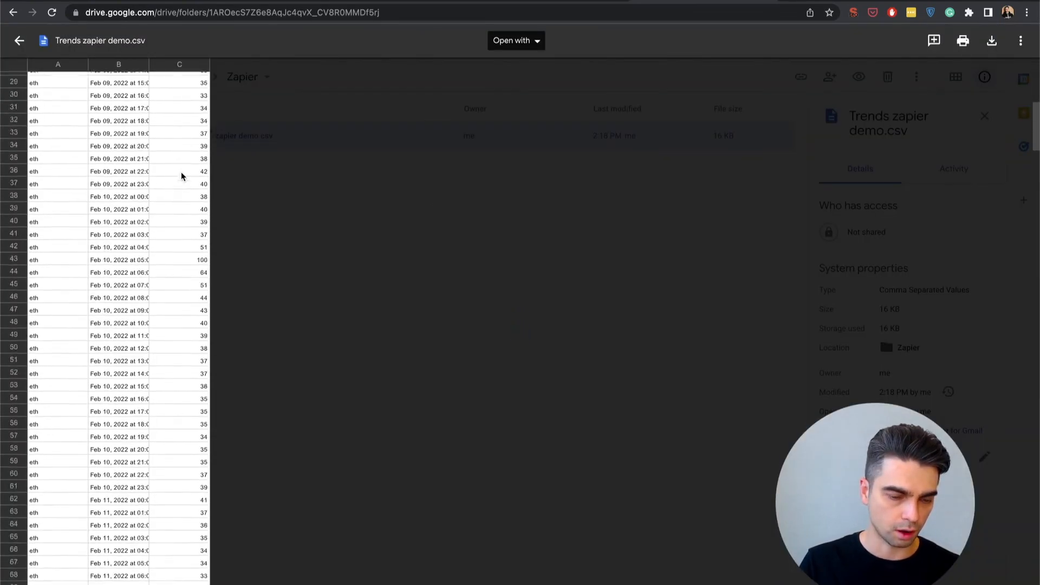
scroll(182, 176, down, 20)
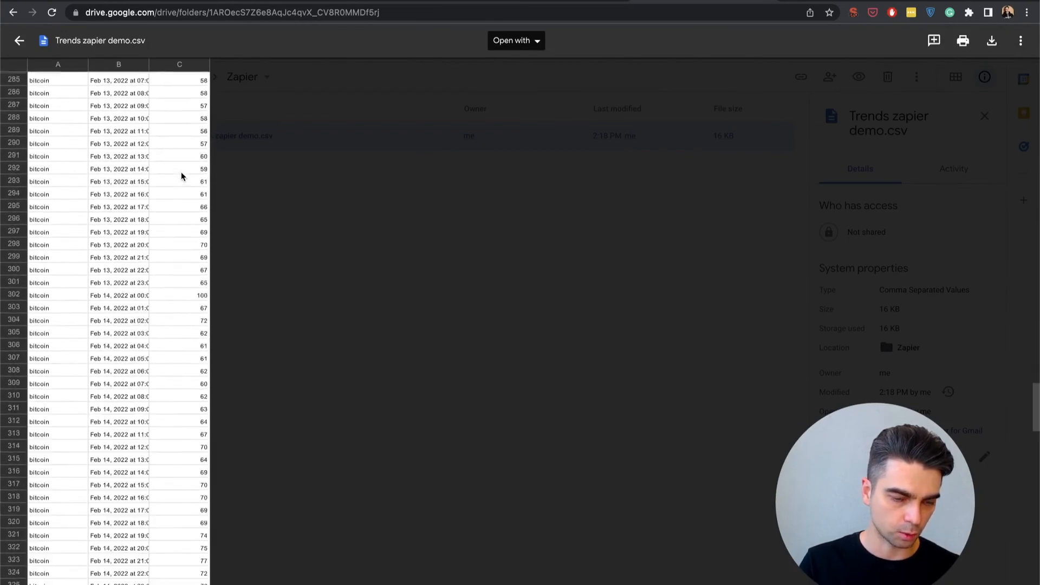
scroll(182, 176, up, 20)
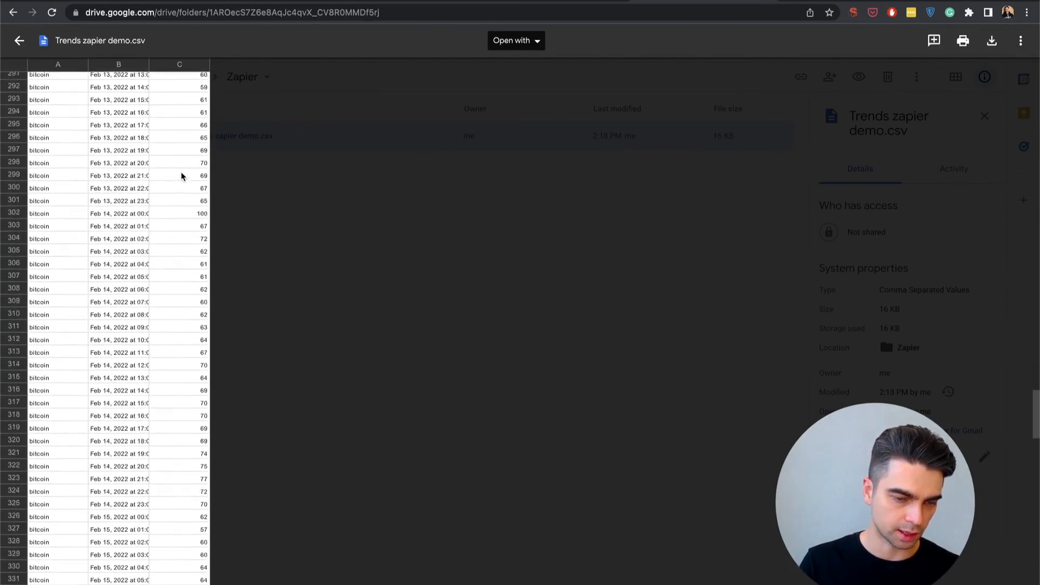
scroll(182, 176, up, 3)
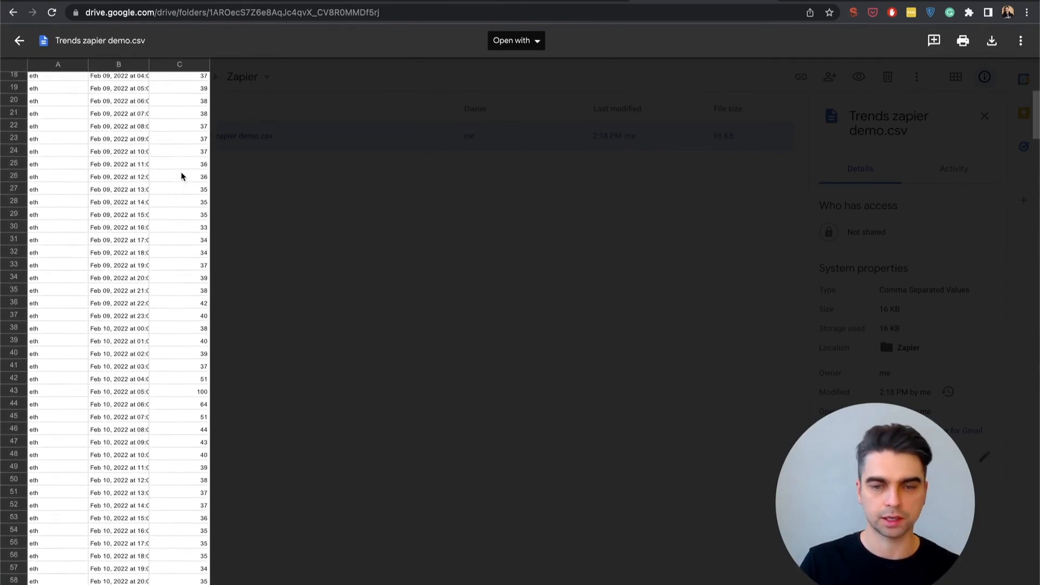